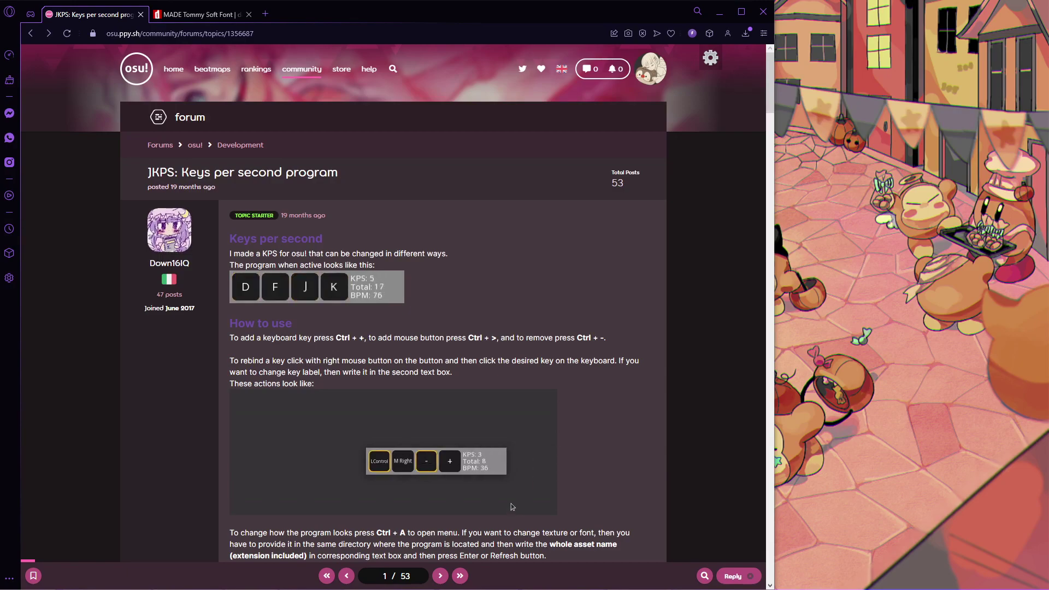
Bring up the running JKPS overlay and test it with alternating X and Z keystrokes.
{"action": "key", "text": "alt+Tab"}
{"action": "key", "text": "x"}
{"action": "key", "text": "z"}
{"action": "key", "text": "x"}
{"action": "key", "text": "z"}
{"action": "key", "text": "x"}
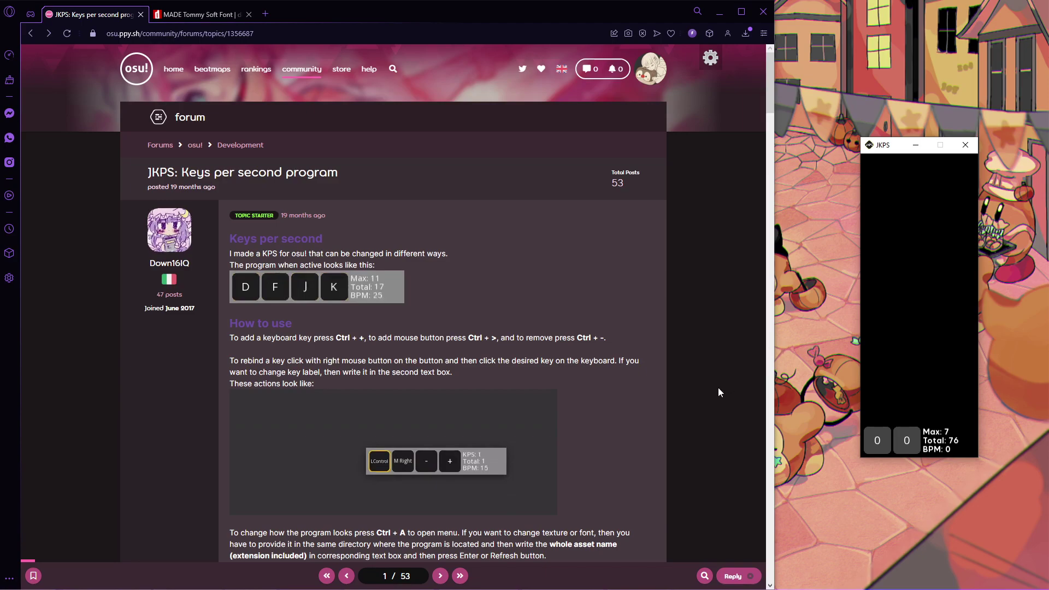
Find the Themes section of the JKPS forum post and open its linked Themes page in a new tab.
{"action": "left_click", "coordinate": [686, 244]}
{"action": "scroll", "coordinate": [680, 284], "scroll_direction": "down", "scroll_amount": 15}
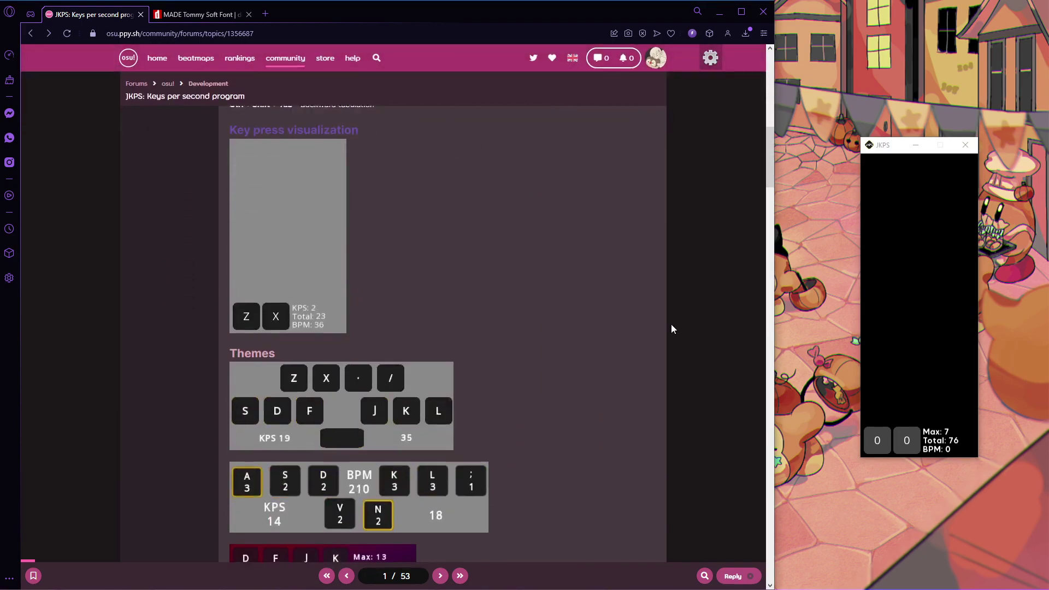
{"action": "scroll", "coordinate": [671, 328], "scroll_direction": "down", "scroll_amount": 5}
{"action": "scroll", "coordinate": [667, 324], "scroll_direction": "up", "scroll_amount": 2}
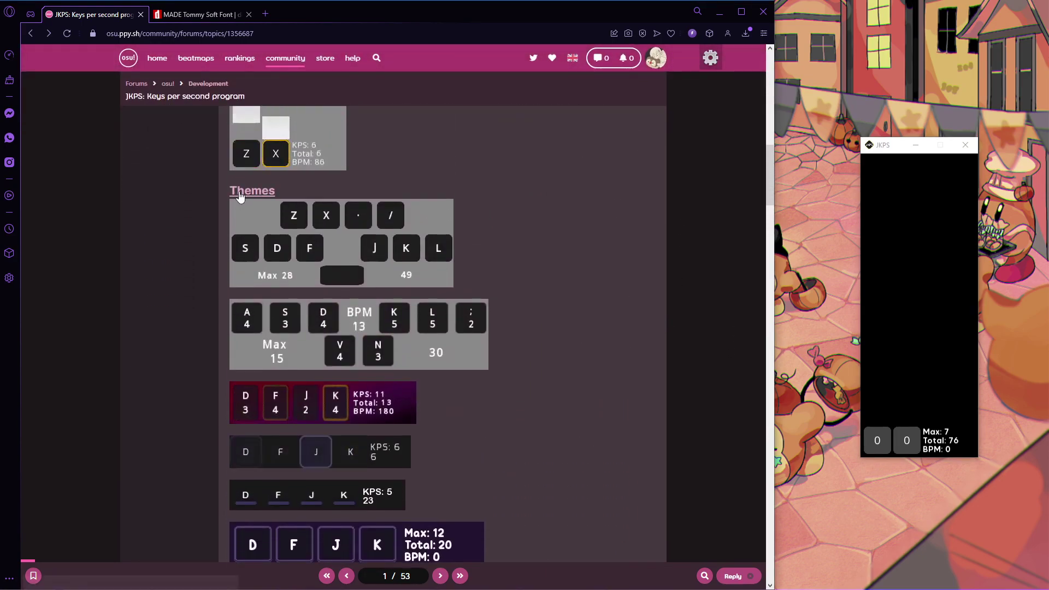
{"action": "middle_click", "coordinate": [239, 193]}
{"action": "left_click", "coordinate": [172, 17]}
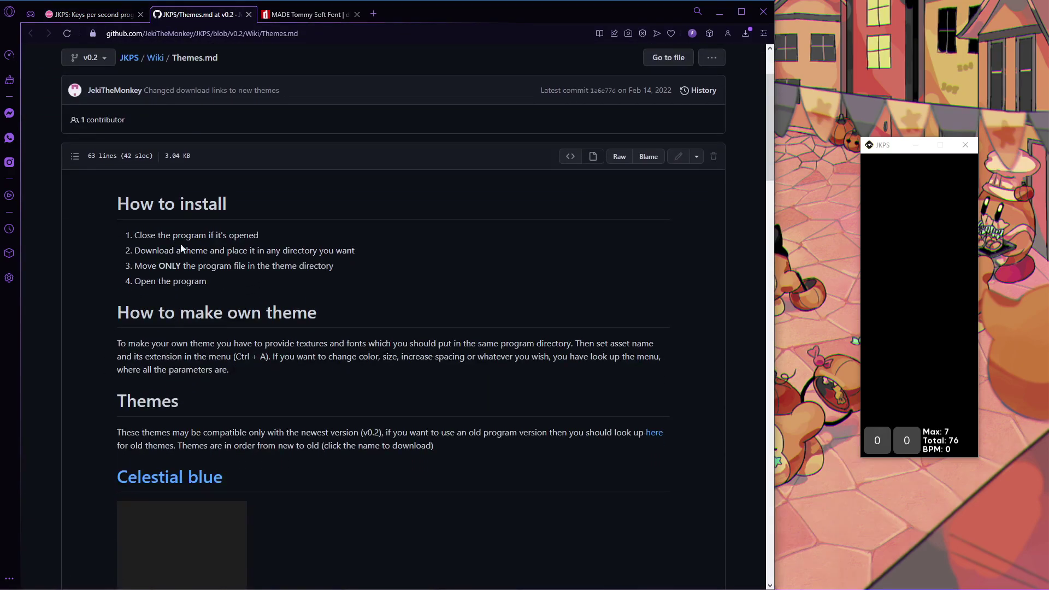
Review the theme installation instructions and theme previews on the GitHub page, and close that page.
{"action": "left_click_drag", "start_coordinate": [213, 313], "coordinate": [130, 214]}
{"action": "left_click", "coordinate": [283, 261]}
{"action": "scroll", "coordinate": [283, 260], "scroll_direction": "down", "scroll_amount": 8}
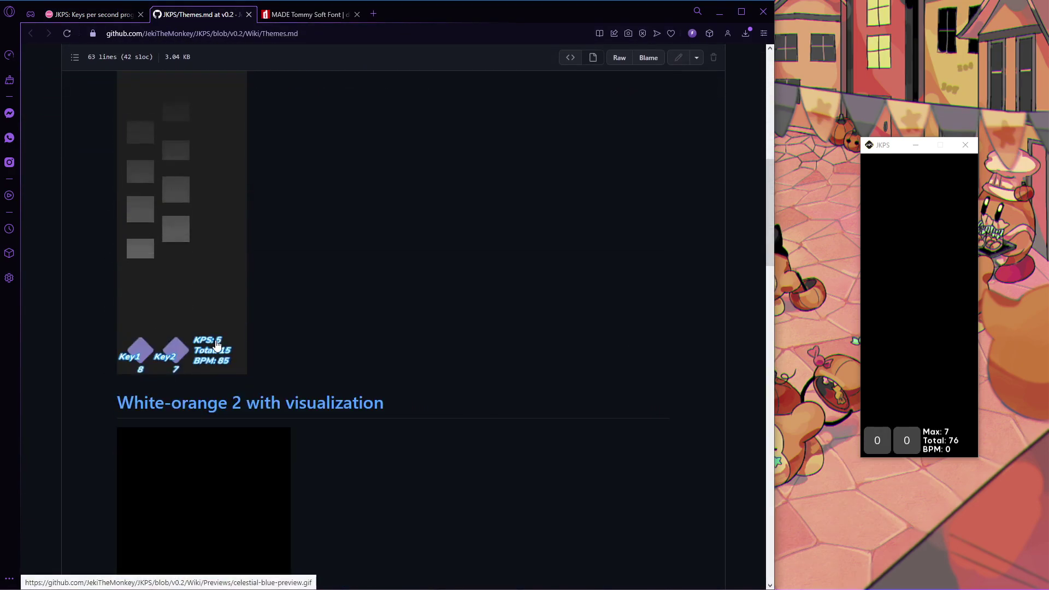
{"action": "scroll", "coordinate": [216, 345], "scroll_direction": "down", "scroll_amount": 6}
{"action": "scroll", "coordinate": [255, 310], "scroll_direction": "up", "scroll_amount": 3}
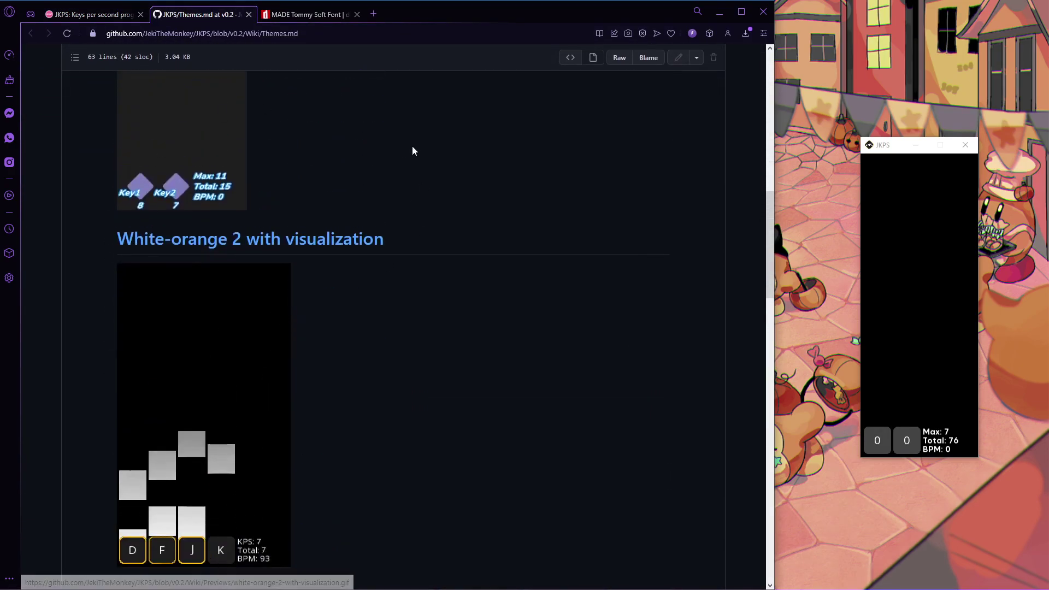
{"action": "middle_click", "coordinate": [170, 18]}
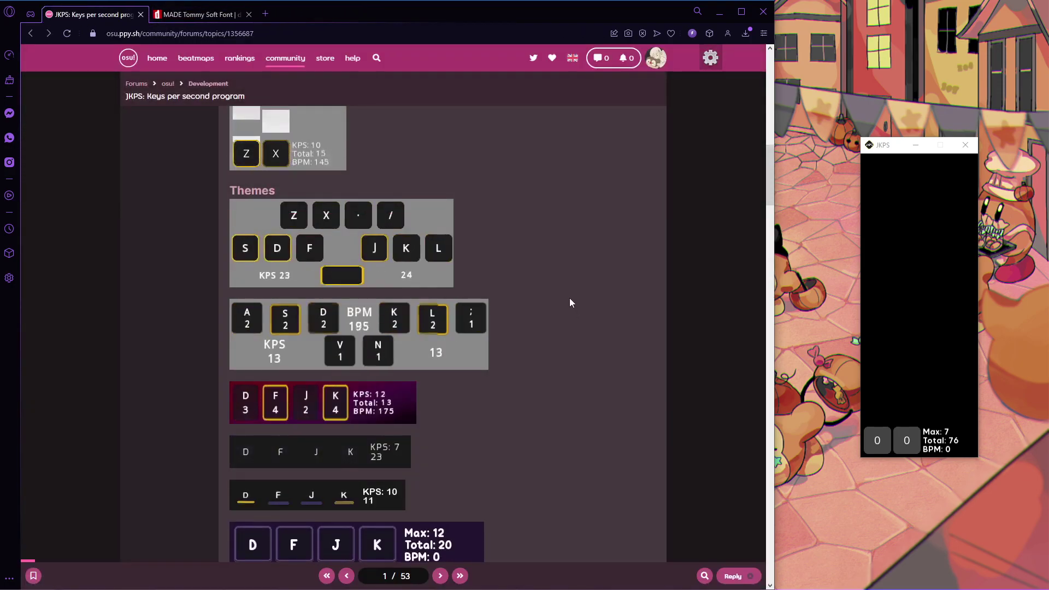
Review the Downloads section at the end of the JKPS forum post.
{"action": "scroll", "coordinate": [569, 284], "scroll_direction": "down", "scroll_amount": 8}
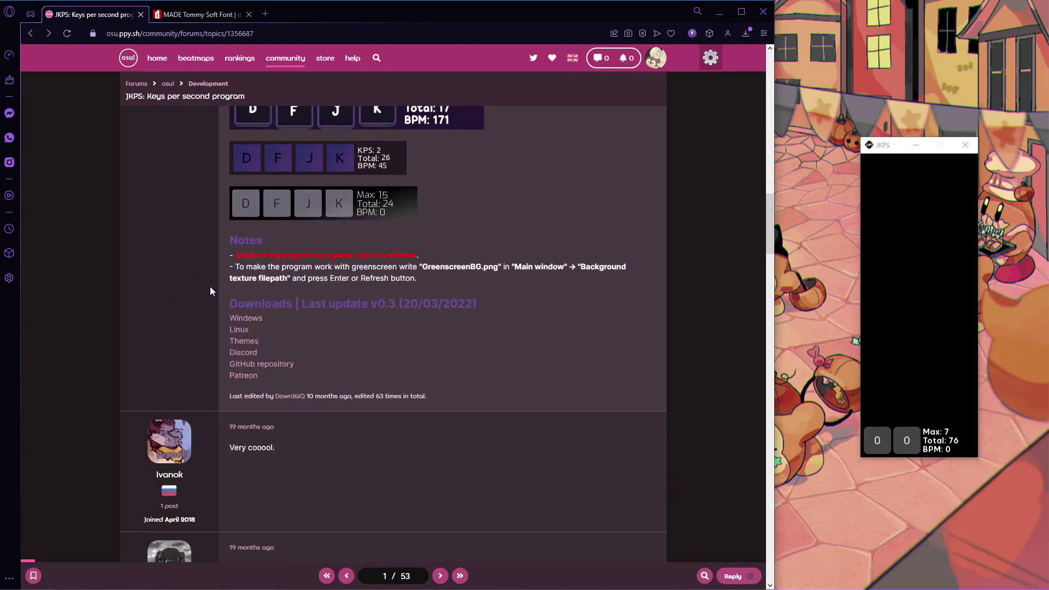
{"action": "left_click_drag", "start_coordinate": [228, 303], "coordinate": [309, 381]}
{"action": "left_click", "coordinate": [309, 381]}
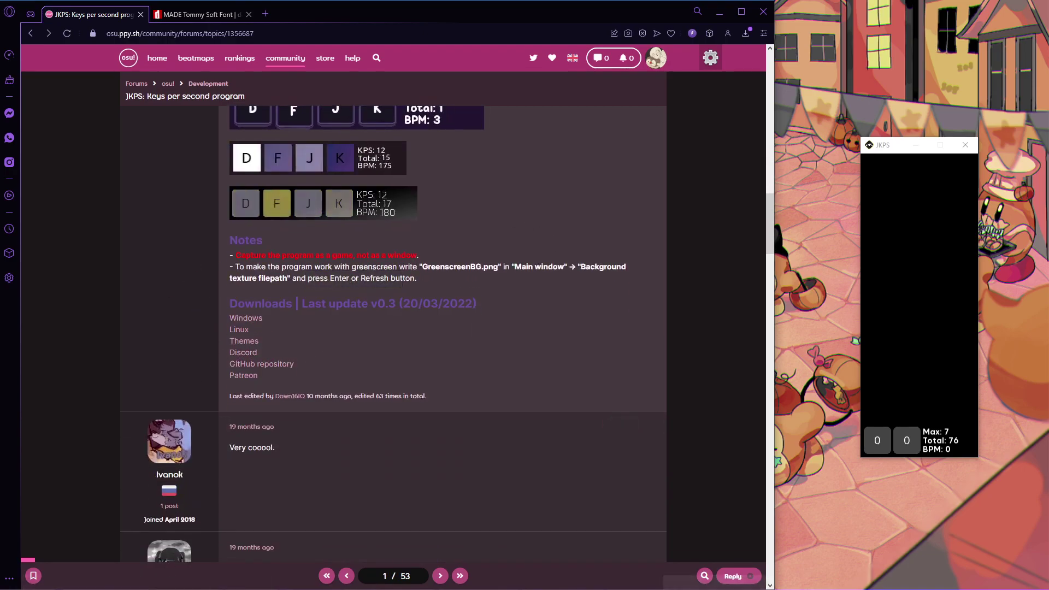
Launch JKPS-v0.3.exe from the Desktop jkps folder and move its overlay aside.
{"action": "left_click_drag", "start_coordinate": [278, 589], "coordinate": [401, 140]}
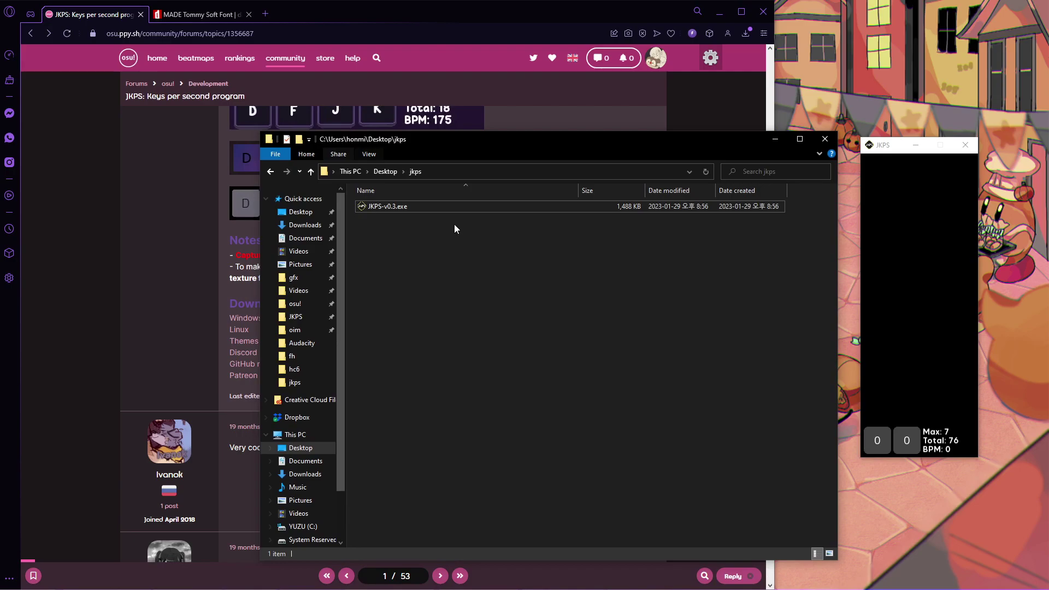
{"action": "double_click", "coordinate": [431, 207]}
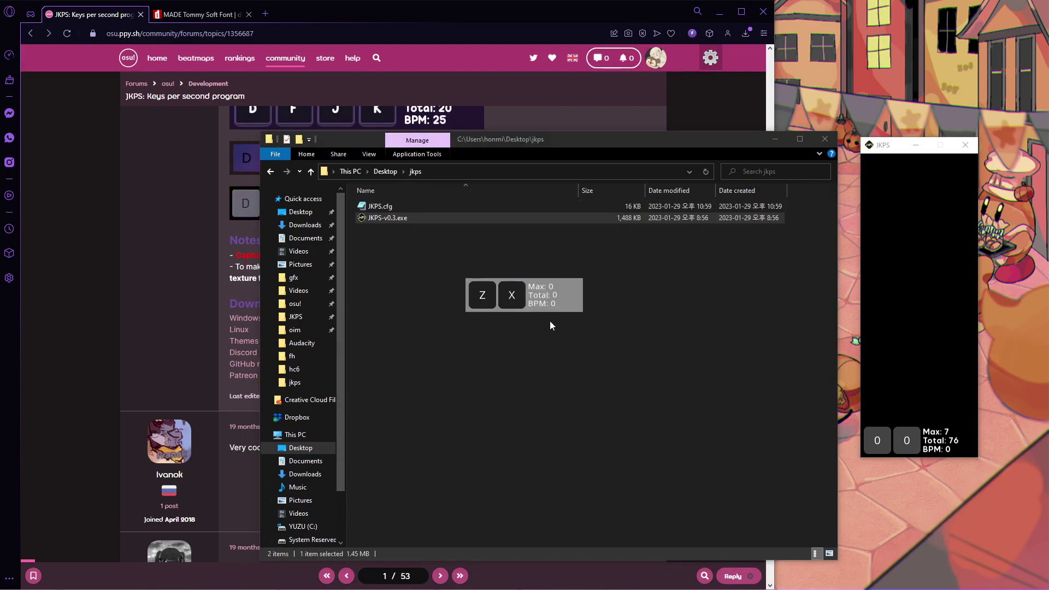
{"action": "left_click_drag", "start_coordinate": [550, 304], "coordinate": [763, 293]}
Rebind the overlay's first key from Z to A in the keyboard key selector.
{"action": "right_click", "coordinate": [696, 284]}
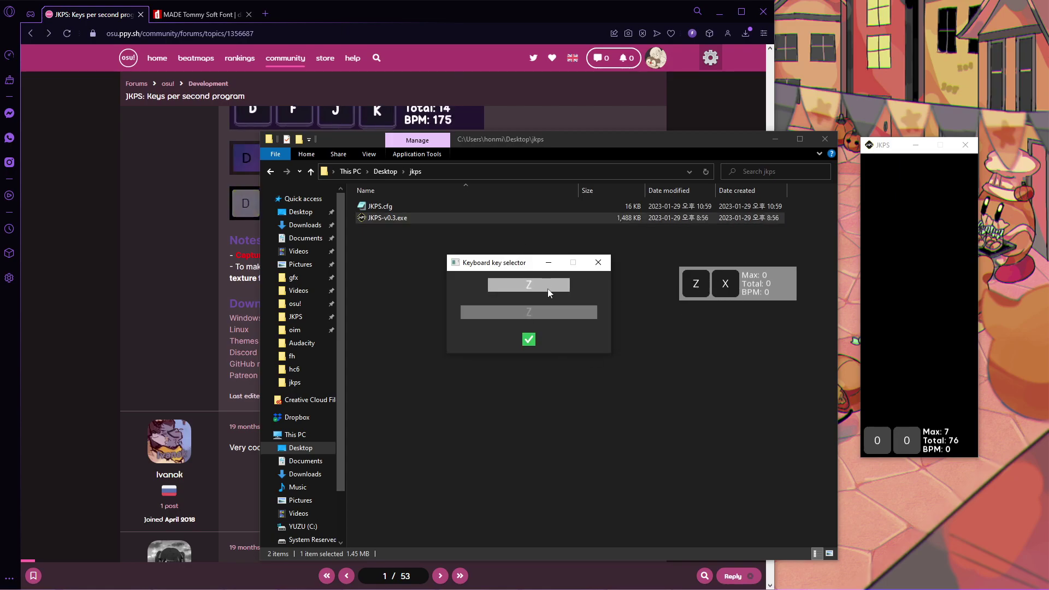
{"action": "key", "text": "a"}
{"action": "left_click", "coordinate": [529, 339]}
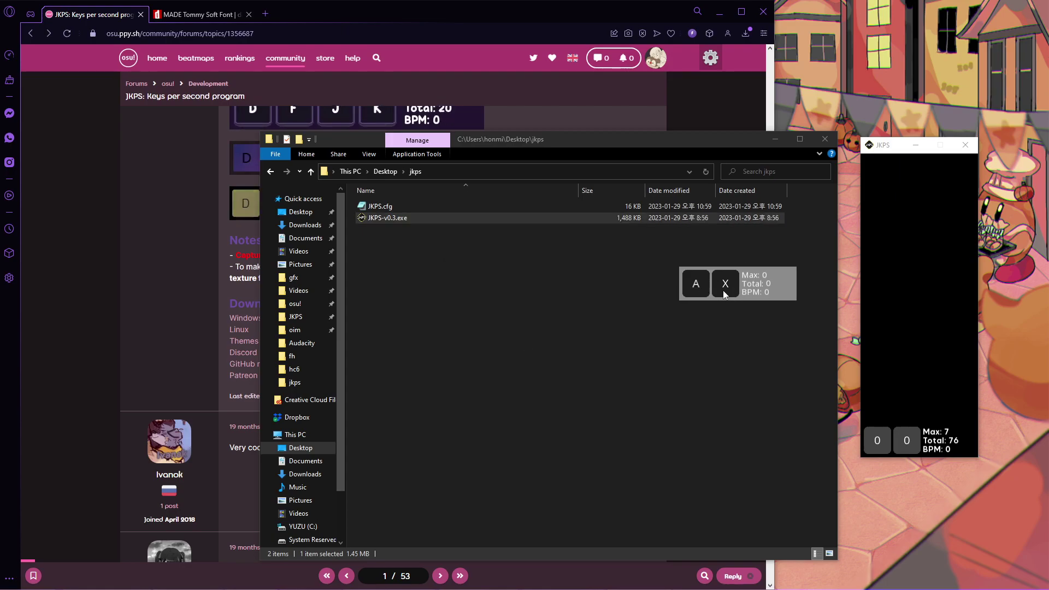
Rebind the overlay's first key to Numpad1.
{"action": "left_click", "coordinate": [695, 284]}
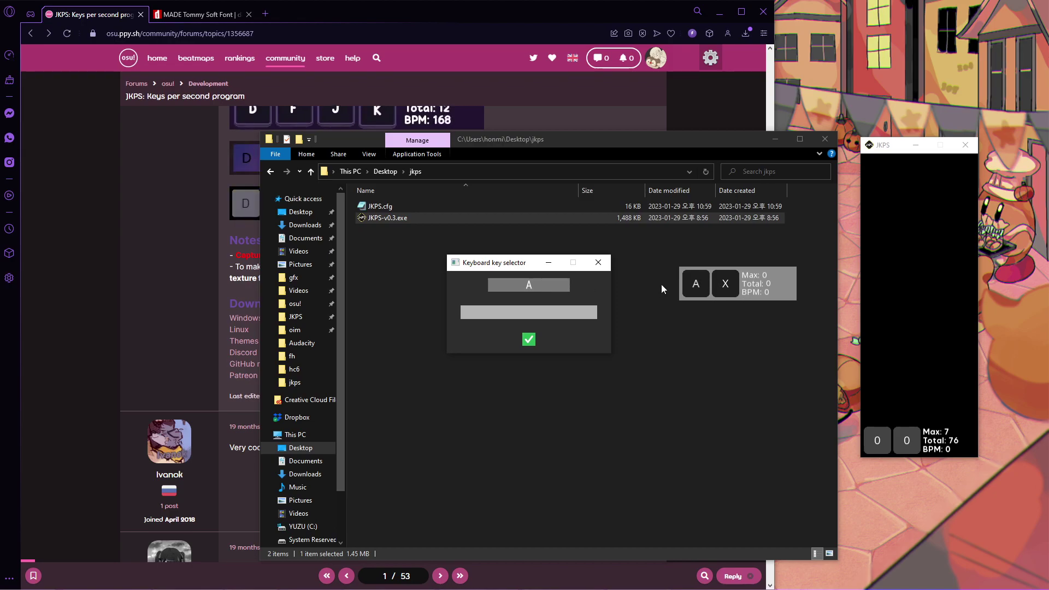
{"action": "left_click", "coordinate": [531, 285]}
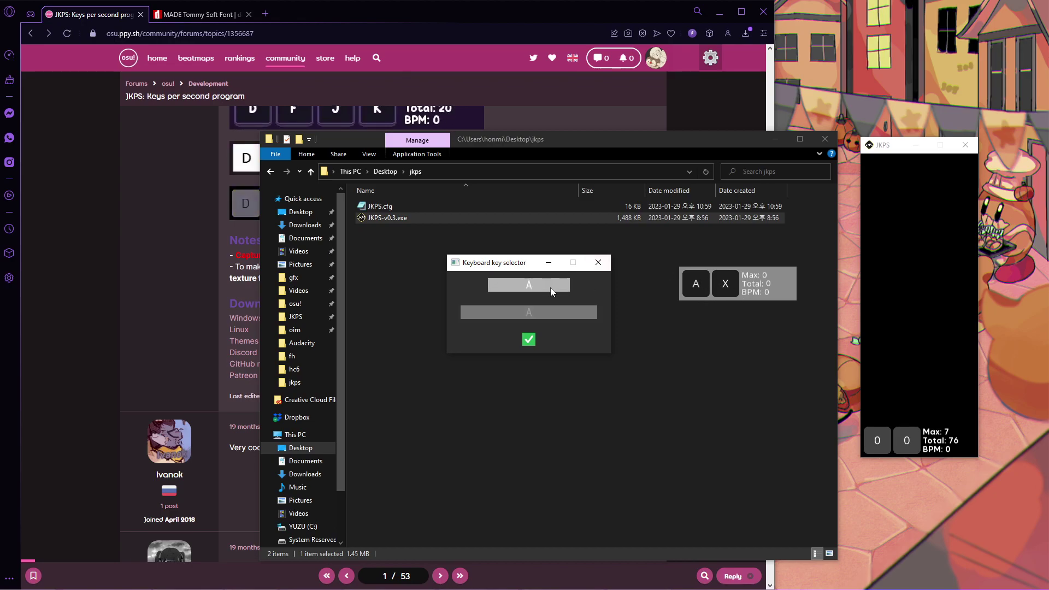
{"action": "key", "text": "KP_1"}
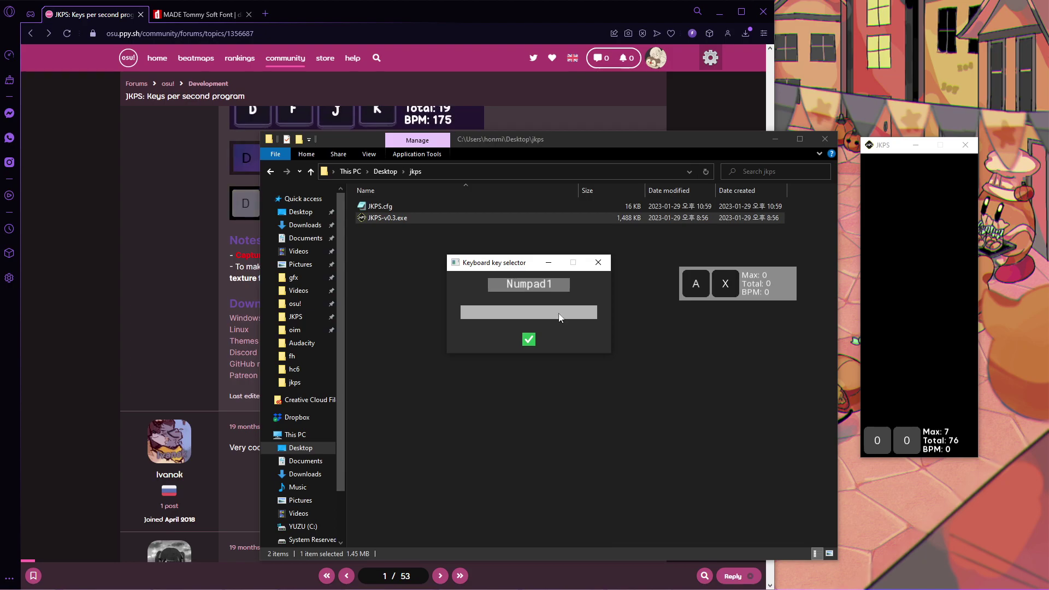
{"action": "left_click", "coordinate": [534, 338]}
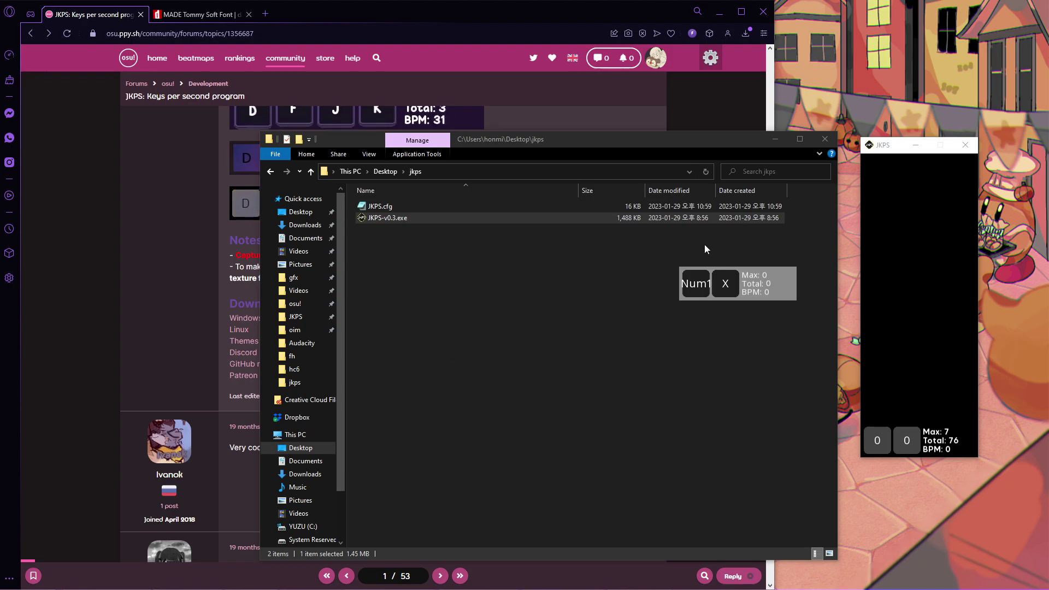
Set the visible label of the overlay's Numpad1 key to 1.
{"action": "left_click", "coordinate": [695, 283]}
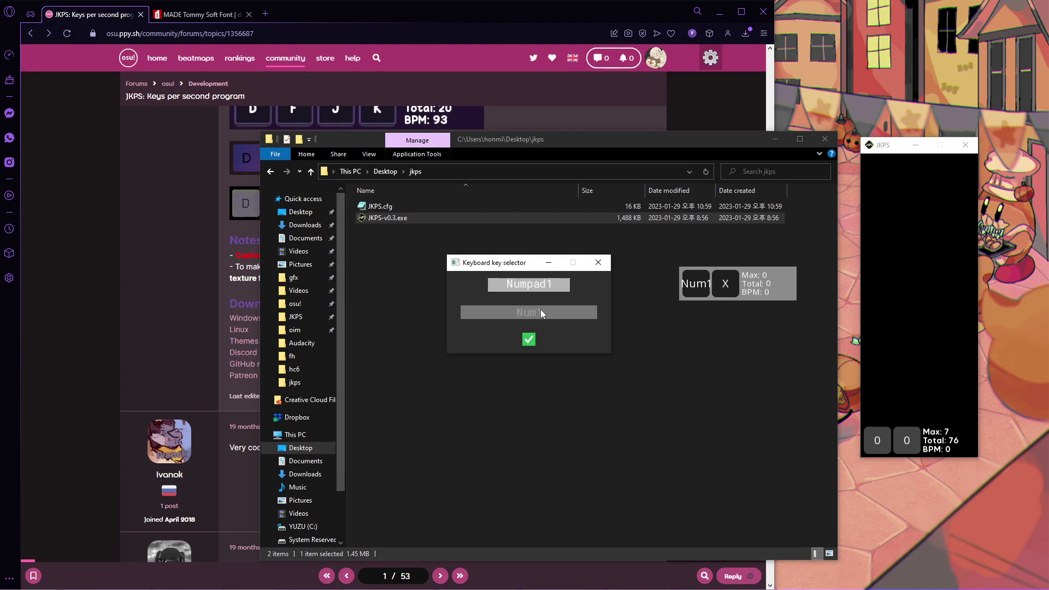
{"action": "left_click", "coordinate": [540, 309]}
{"action": "type", "text": "1"}
{"action": "left_click", "coordinate": [532, 341]}
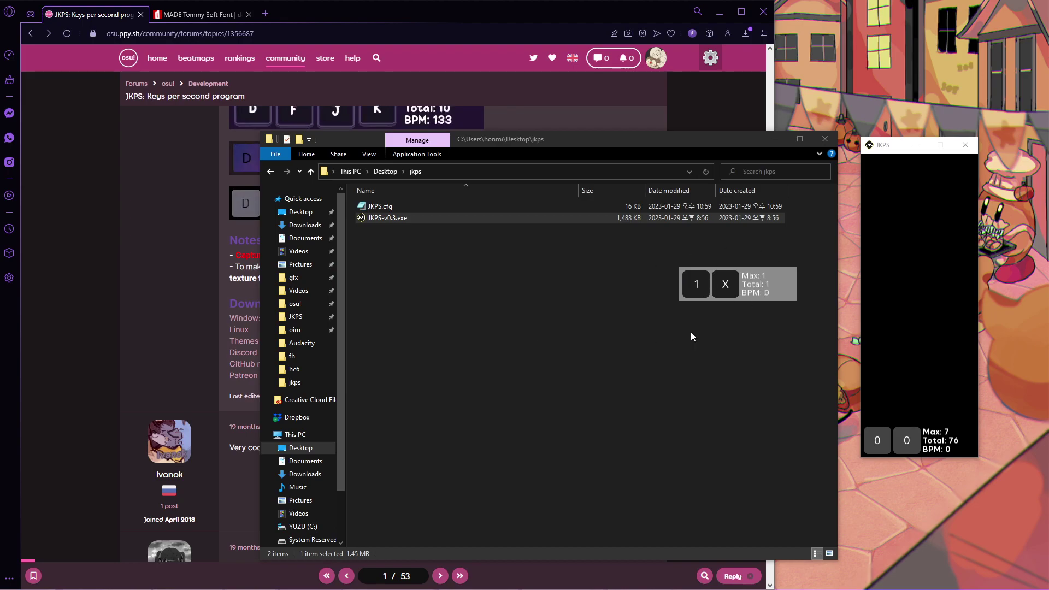
Rebind the overlay's first key to Z and move the overlay toward the folder window's edge.
{"action": "left_click", "coordinate": [693, 288]}
{"action": "left_click", "coordinate": [549, 290]}
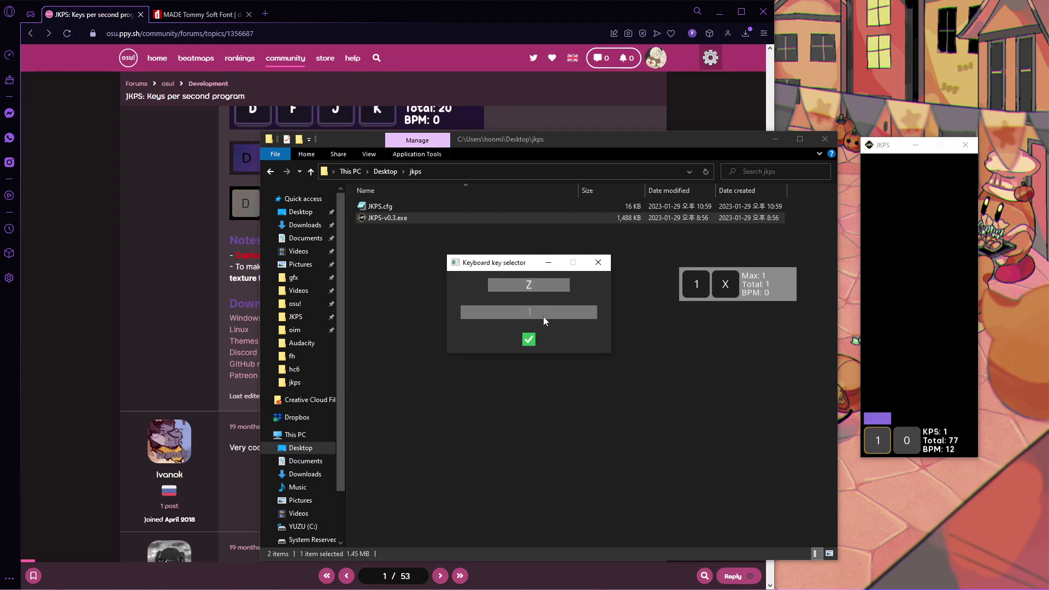
{"action": "key", "text": "z"}
{"action": "left_click", "coordinate": [529, 339]}
{"action": "left_click_drag", "start_coordinate": [725, 285], "coordinate": [778, 293]}
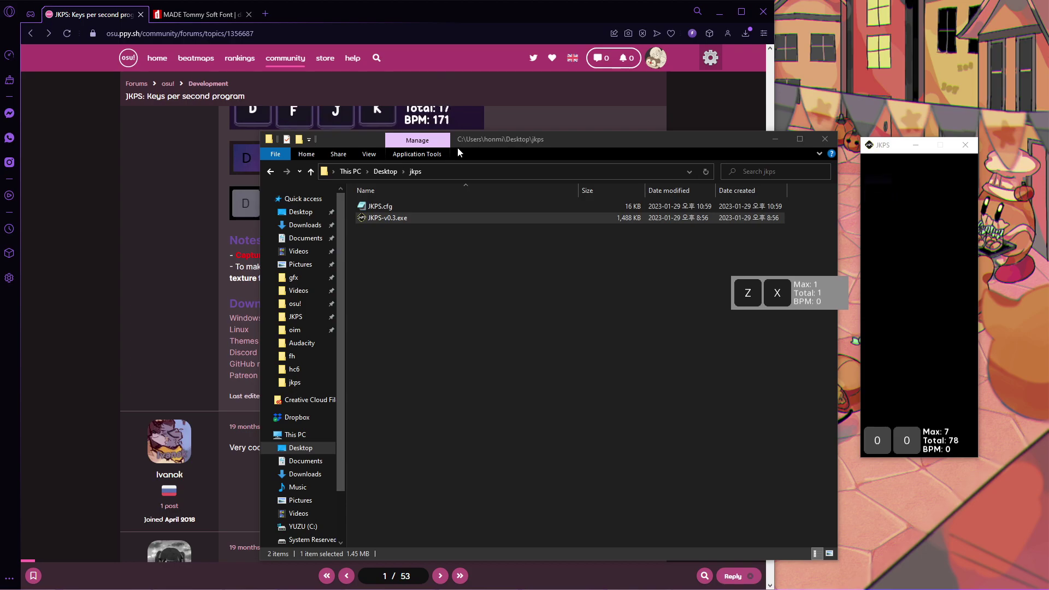
View JKPS.cfg from the Desktop jkps folder in Notepad++, close it, and minimize the folder window.
{"action": "left_click_drag", "start_coordinate": [501, 144], "coordinate": [390, 142]}
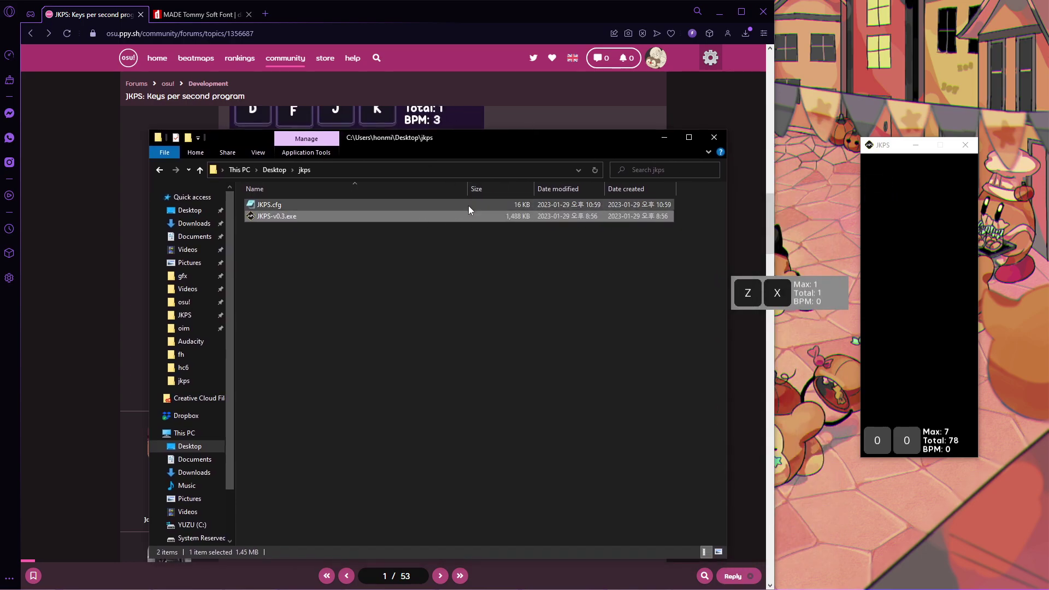
{"action": "left_click", "coordinate": [425, 206]}
{"action": "right_click", "coordinate": [384, 205]}
{"action": "left_click", "coordinate": [409, 264]}
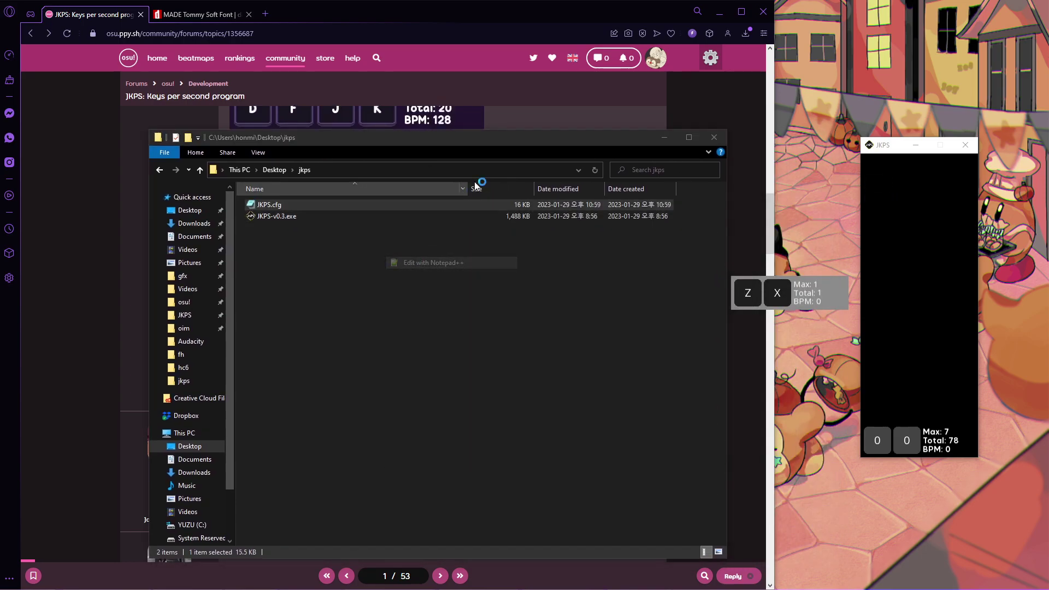
{"action": "left_click_drag", "start_coordinate": [945, 192], "coordinate": [945, 143]}
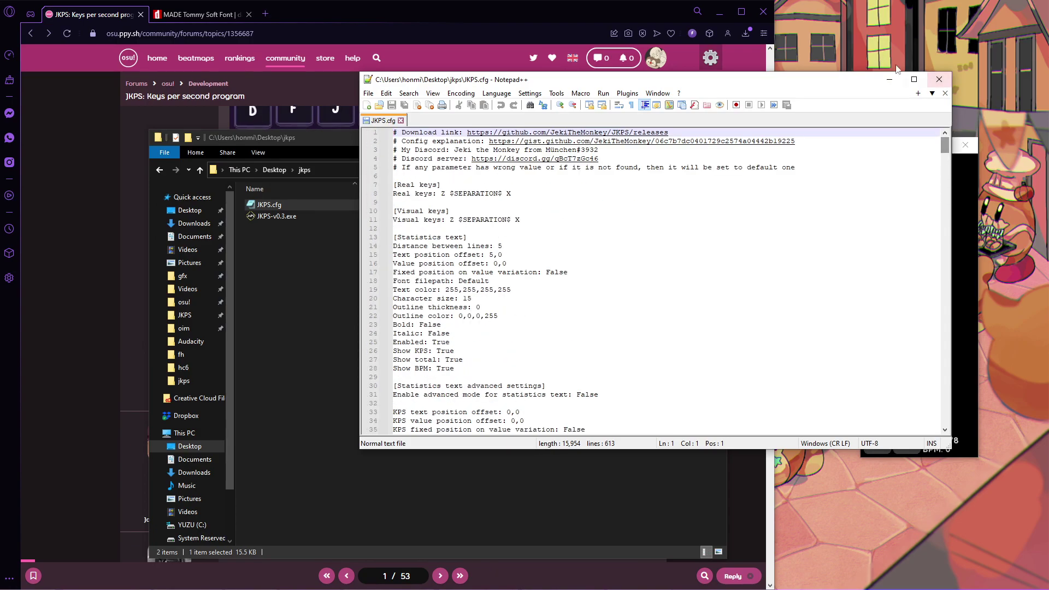
{"action": "left_click", "coordinate": [939, 80]}
{"action": "left_click", "coordinate": [665, 137]}
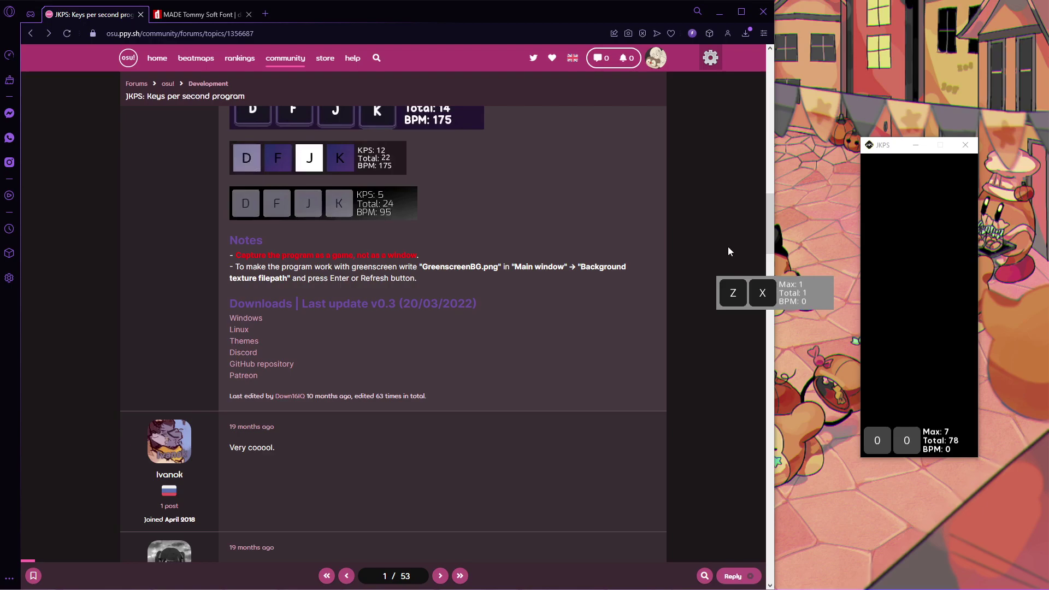
Open the JKPS settings menu and move it clear of the forum post's text.
{"action": "key", "text": "ctrl"}
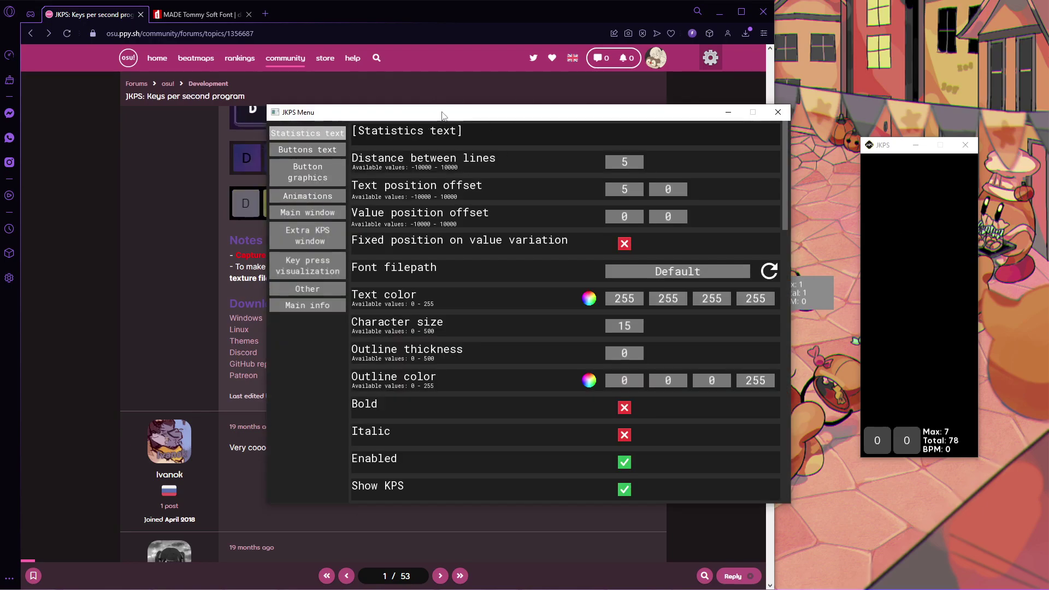
{"action": "left_click_drag", "start_coordinate": [471, 119], "coordinate": [421, 105]}
{"action": "left_click_drag", "start_coordinate": [736, 136], "coordinate": [729, 99]}
{"action": "left_click_drag", "start_coordinate": [480, 96], "coordinate": [642, 77]}
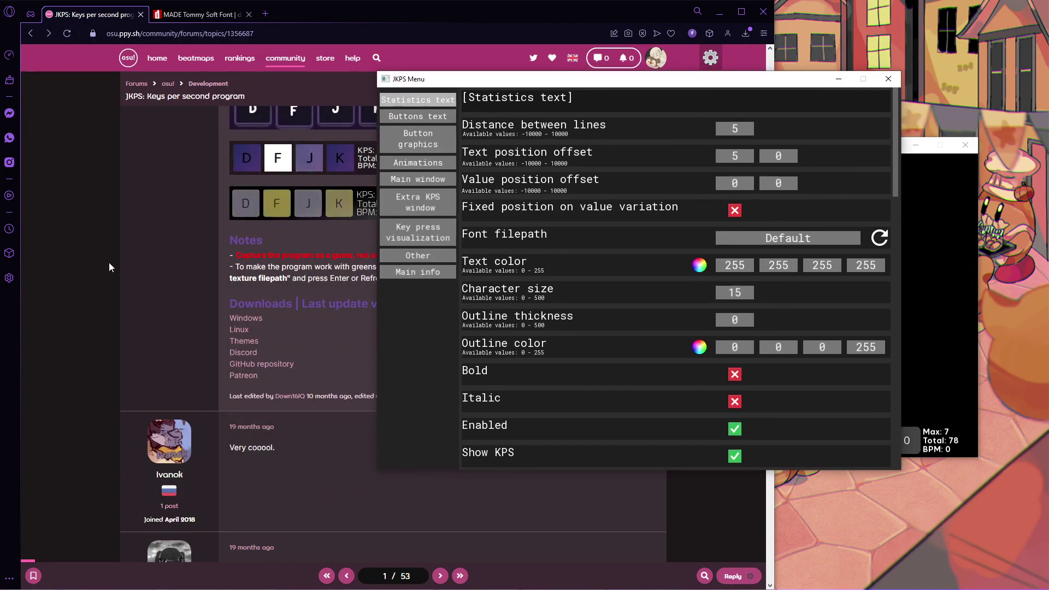
Read the forum post's instructions on changing the program's look and its list of hotkeys.
{"action": "left_click", "coordinate": [103, 225]}
{"action": "scroll", "coordinate": [102, 225], "scroll_direction": "up", "scroll_amount": 7}
{"action": "scroll", "coordinate": [103, 225], "scroll_direction": "up", "scroll_amount": 10}
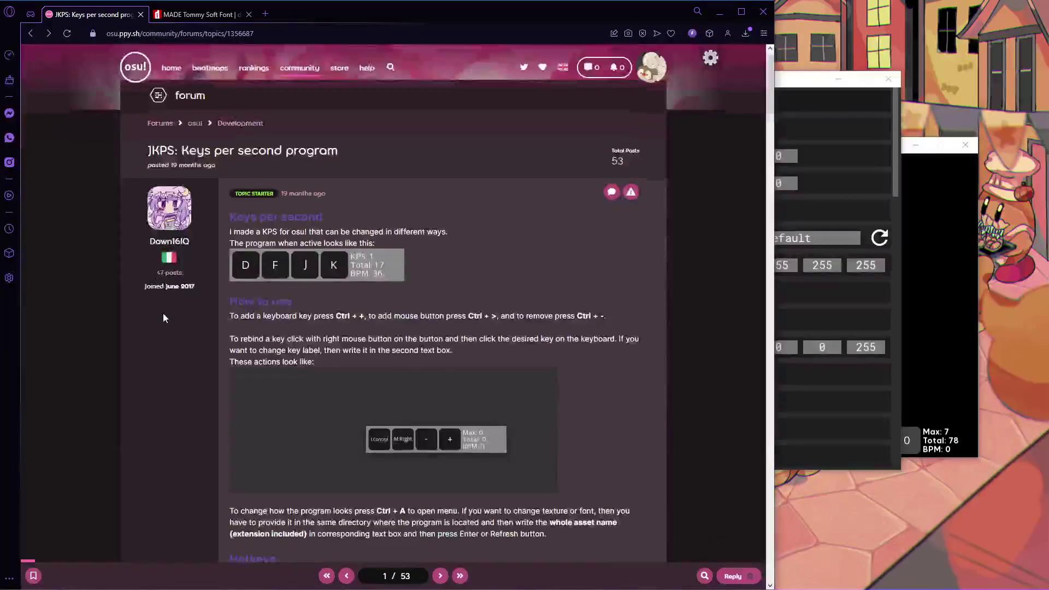
{"action": "scroll", "coordinate": [246, 344], "scroll_direction": "down", "scroll_amount": 4}
{"action": "left_click_drag", "start_coordinate": [229, 378], "coordinate": [350, 381]}
{"action": "left_click", "coordinate": [409, 379]}
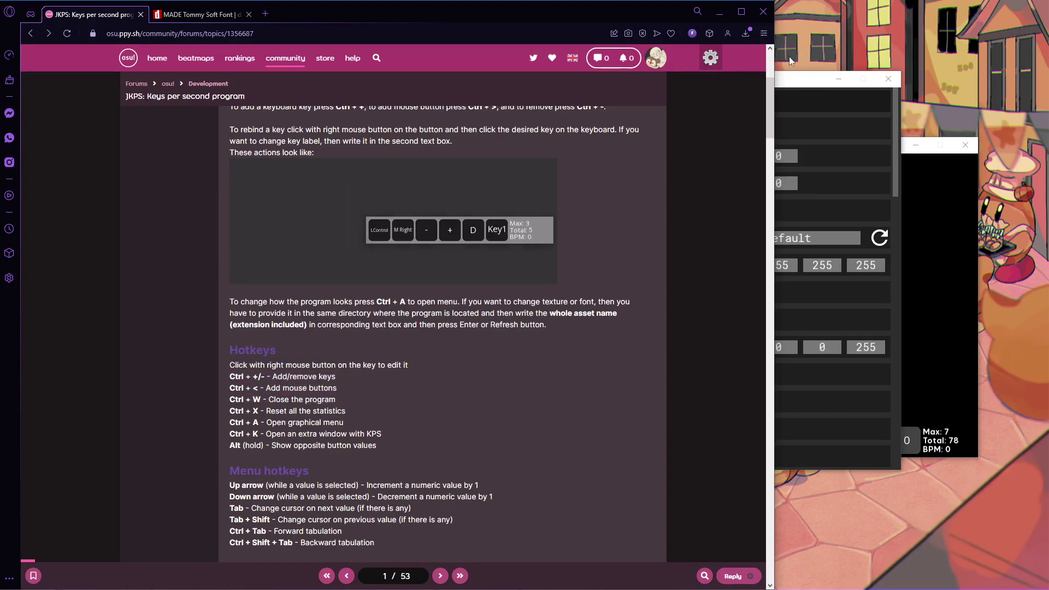
Bring the JKPS settings menu over the browser and place the Z and X overlay beside it.
{"action": "left_click_drag", "start_coordinate": [788, 79], "coordinate": [612, 88]}
{"action": "left_click", "coordinate": [793, 300]}
{"action": "left_click_drag", "start_coordinate": [793, 299], "coordinate": [808, 305]}
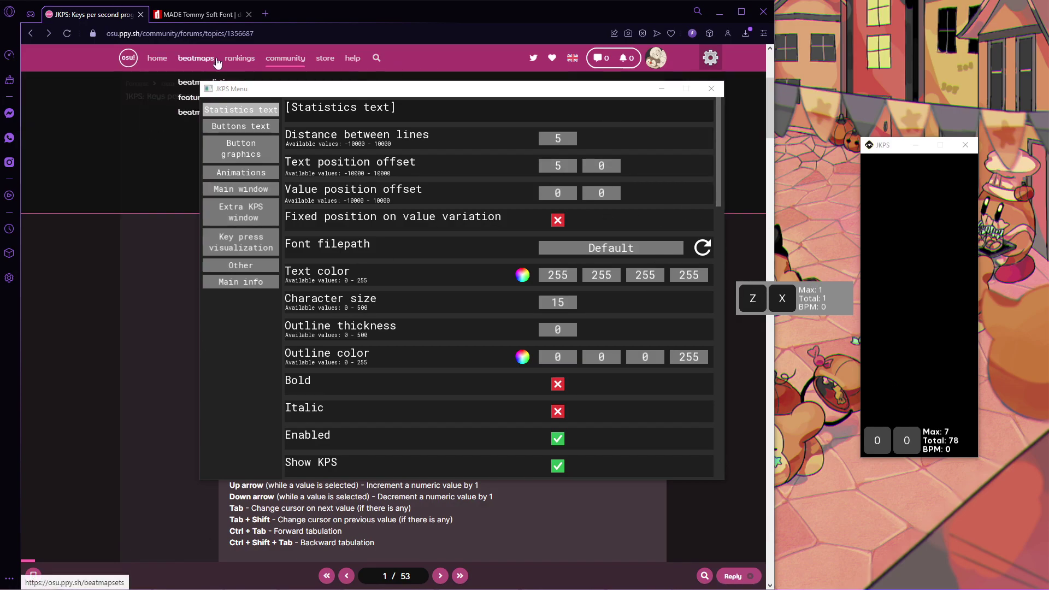
Look over the MADE Tommy Soft font styles on dafont.com and minimize the browser.
{"action": "left_click", "coordinate": [198, 15]}
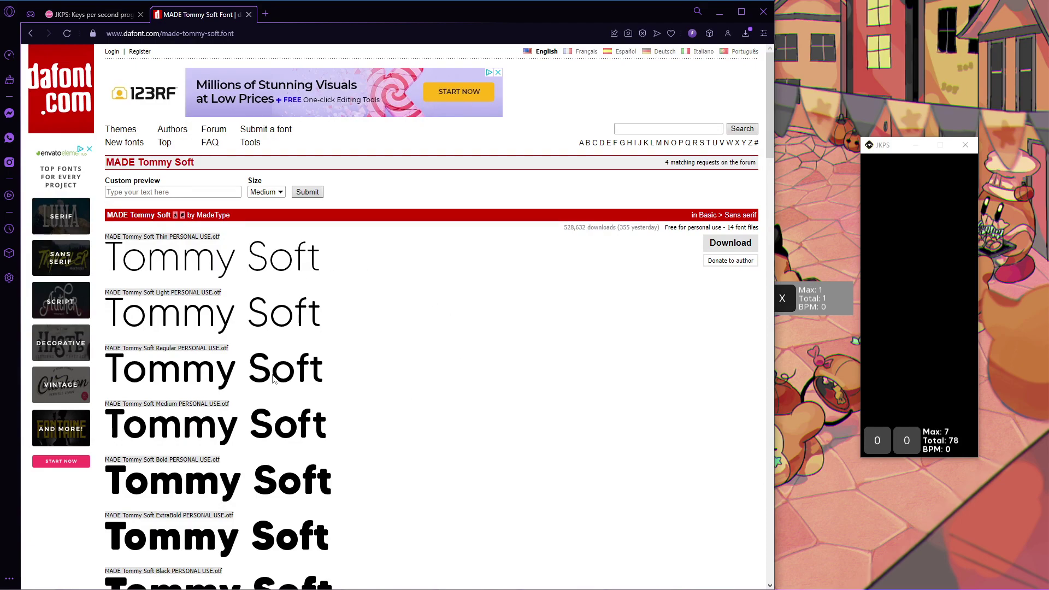
{"action": "scroll", "coordinate": [412, 370], "scroll_direction": "down", "scroll_amount": 1}
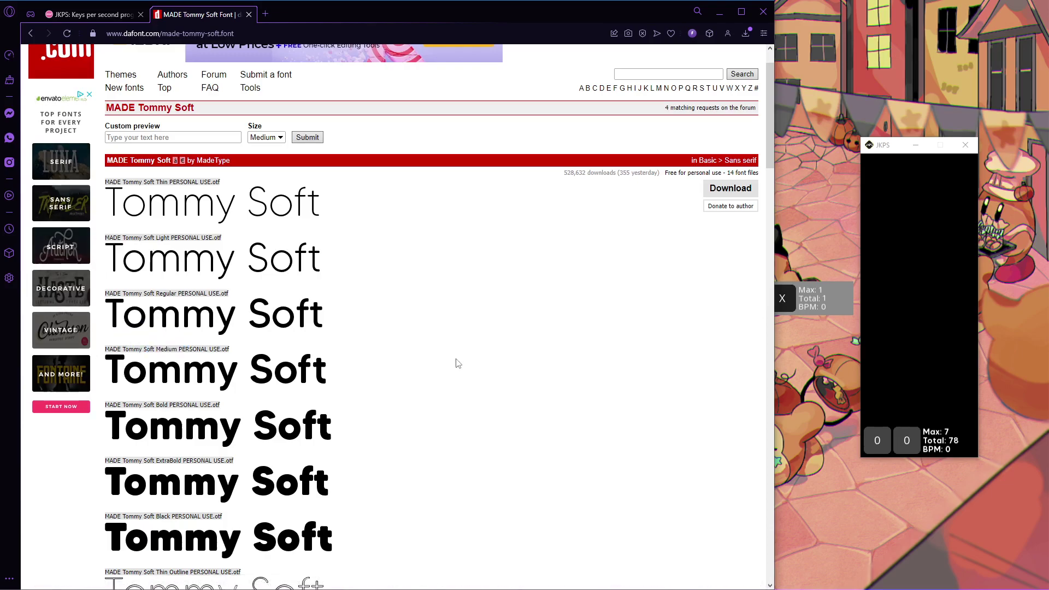
{"action": "left_click", "coordinate": [719, 16]}
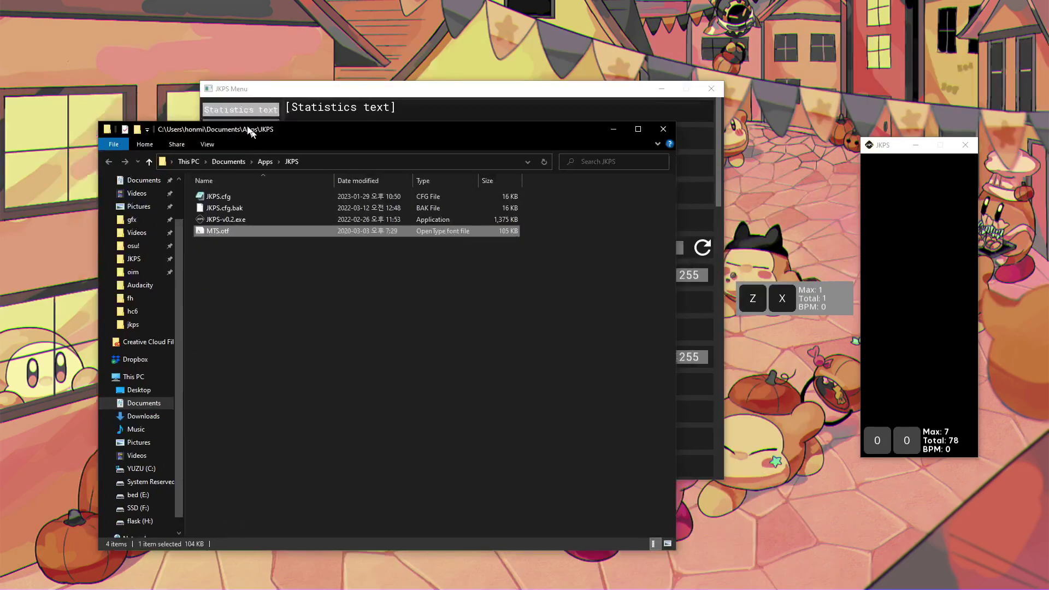
Copy the MTS.otf font file from the Documents\Apps\JKPS folder into the jkps folder on the desktop.
{"action": "left_click_drag", "start_coordinate": [248, 130], "coordinate": [188, 104]}
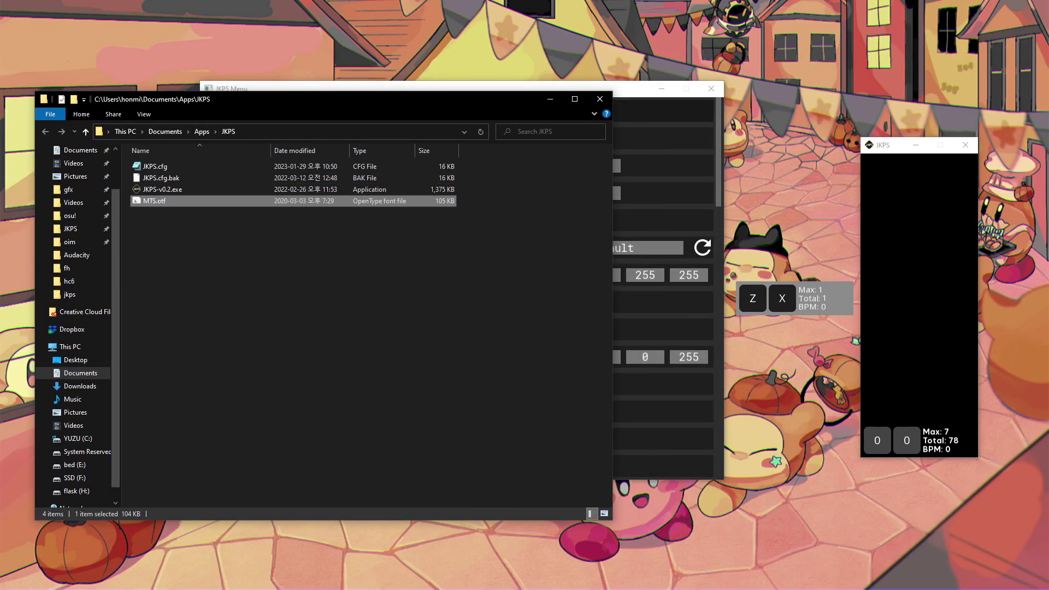
{"action": "key", "text": "alt+Tab"}
{"action": "left_click_drag", "start_coordinate": [317, 142], "coordinate": [428, 130]}
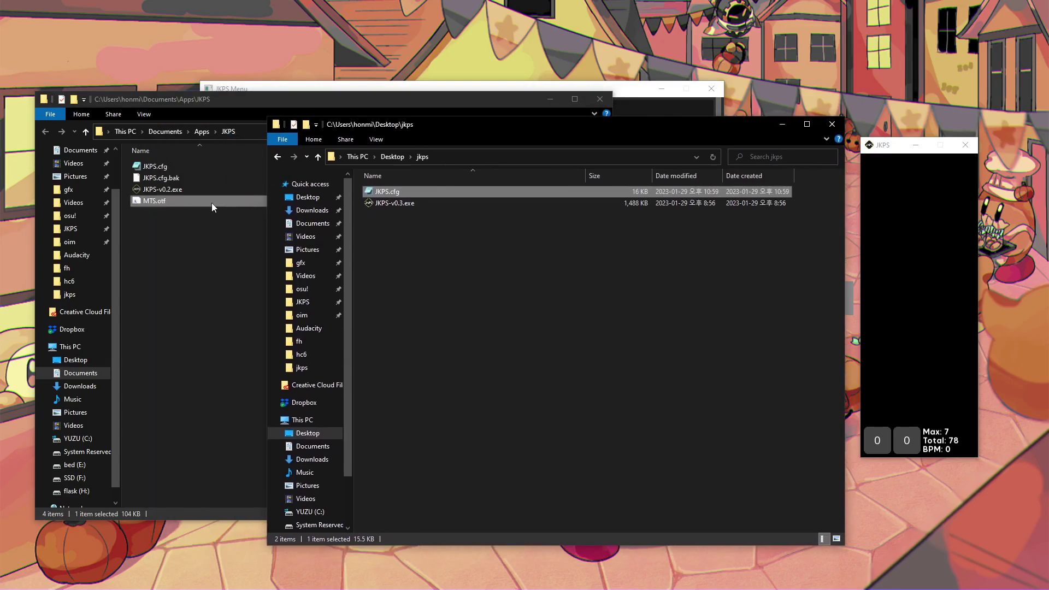
{"action": "left_click", "coordinate": [212, 202]}
{"action": "key", "text": "ctrl+c"}
{"action": "key", "text": "alt+Tab"}
{"action": "key", "text": "ctrl+v"}
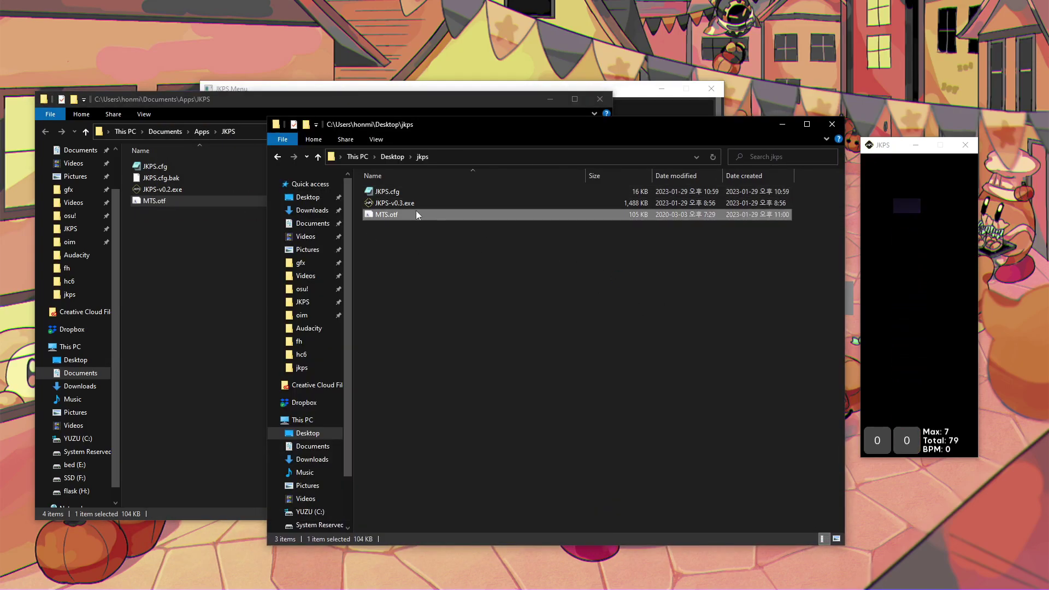
Minimize both folder windows and set the statistics text font filepath to MTS.otf in the JKPS settings.
{"action": "left_click", "coordinate": [553, 99]}
{"action": "left_click_drag", "start_coordinate": [596, 124], "coordinate": [401, 140]}
{"action": "left_click", "coordinate": [587, 140]}
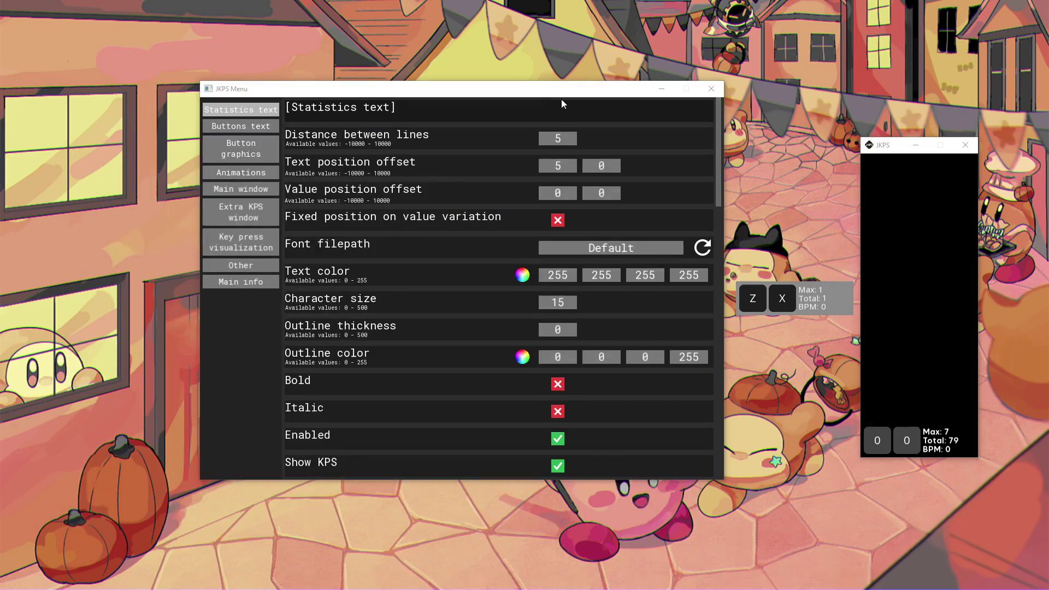
{"action": "left_click", "coordinate": [552, 91]}
{"action": "left_click", "coordinate": [633, 248]}
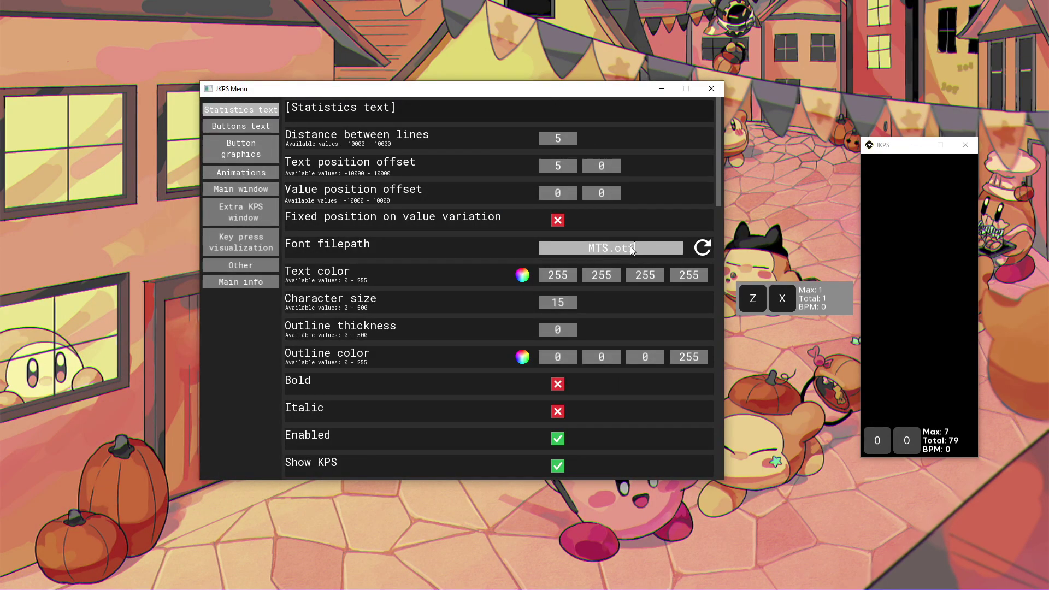
{"action": "key", "text": "Return"}
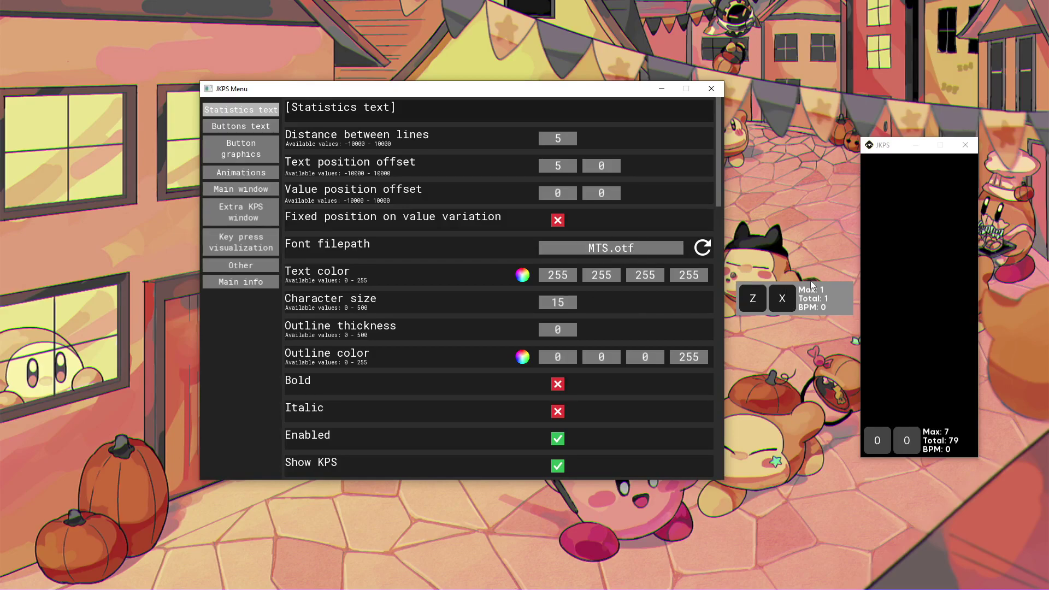
Enable Show key KPS in the buttons text settings.
{"action": "left_click", "coordinate": [226, 126]}
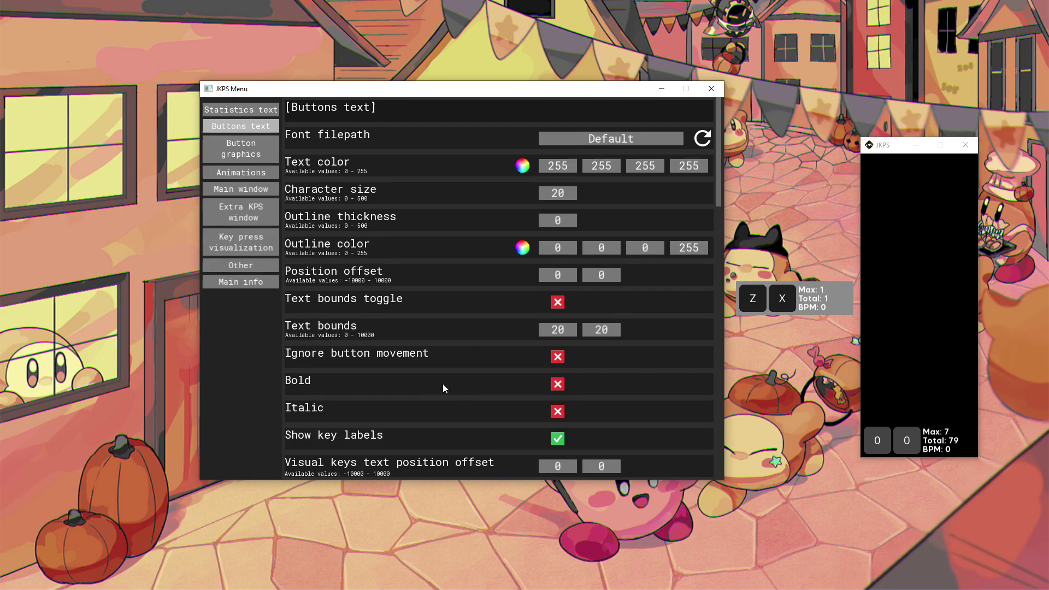
{"action": "scroll", "coordinate": [443, 385], "scroll_direction": "down", "scroll_amount": 5}
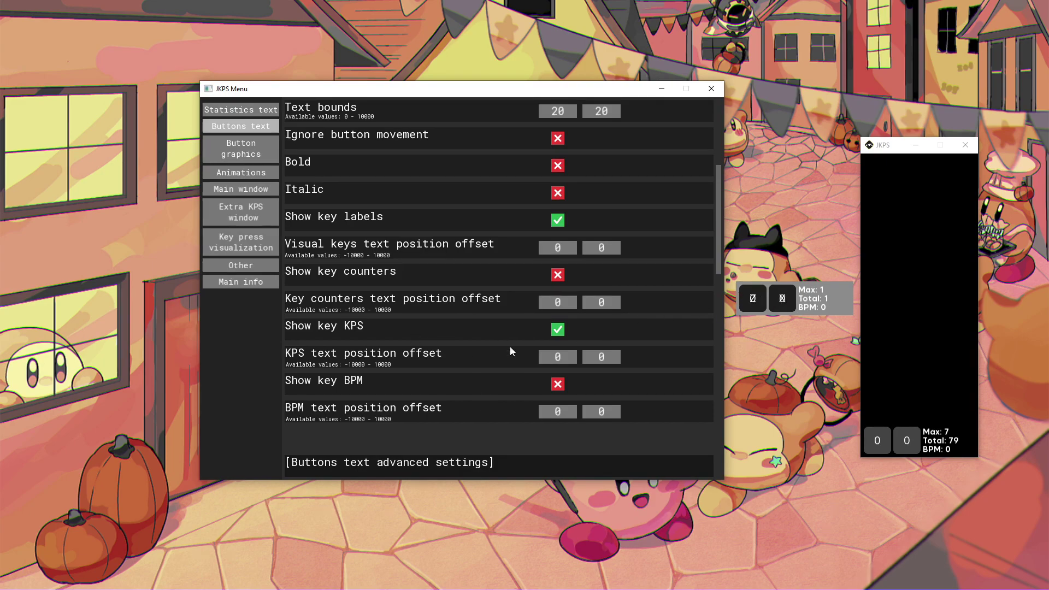
{"action": "left_click", "coordinate": [558, 357]}
Clear the visual labels of the Z and X keys in the overlay so that only their KPS values show.
{"action": "left_click", "coordinate": [712, 333]}
{"action": "left_click", "coordinate": [748, 295]}
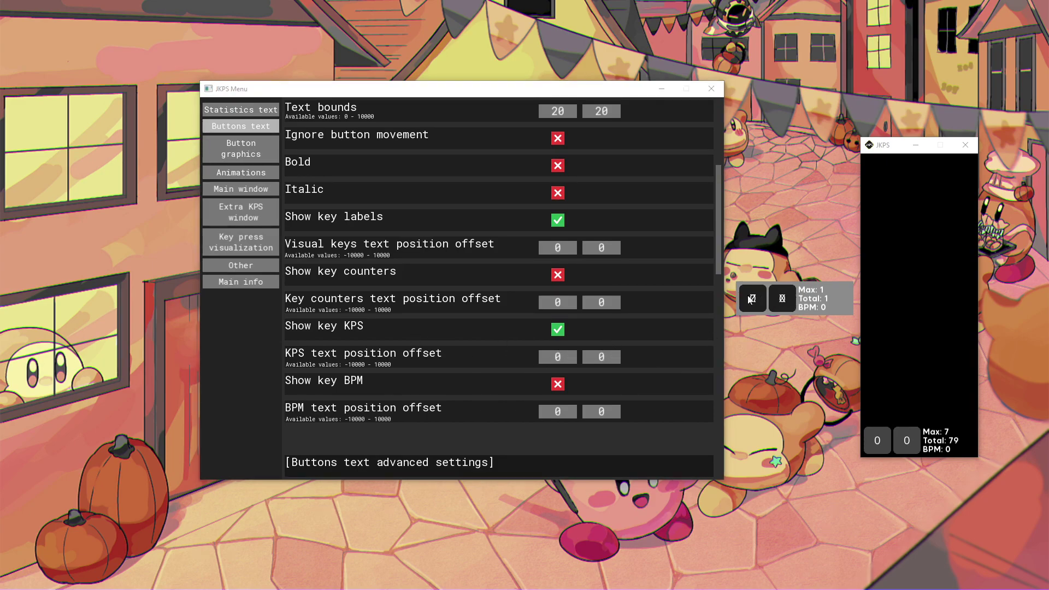
{"action": "left_click", "coordinate": [753, 301]}
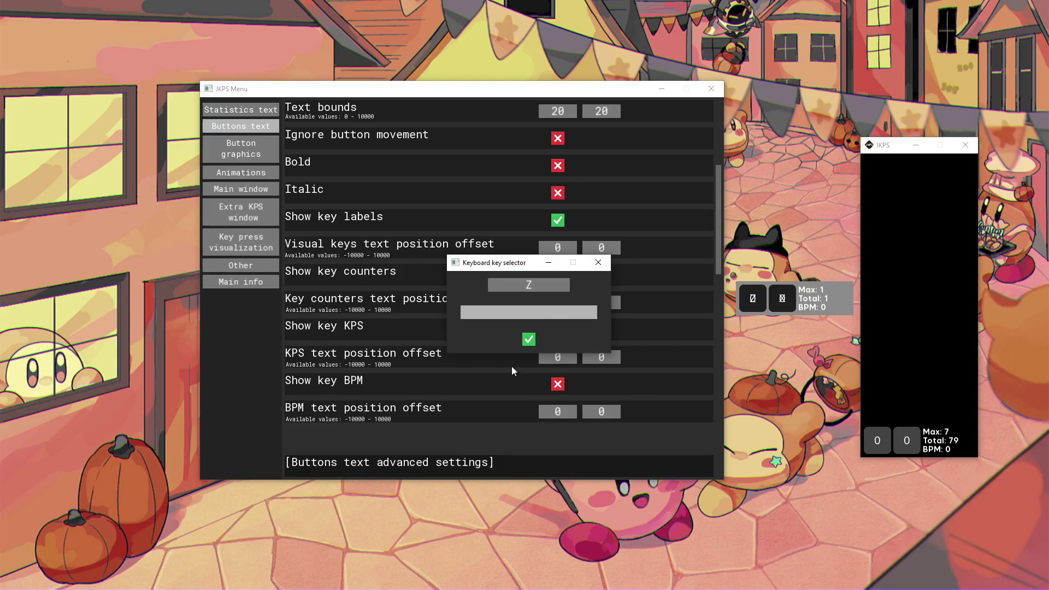
{"action": "left_click", "coordinate": [529, 340]}
{"action": "left_click", "coordinate": [782, 300]}
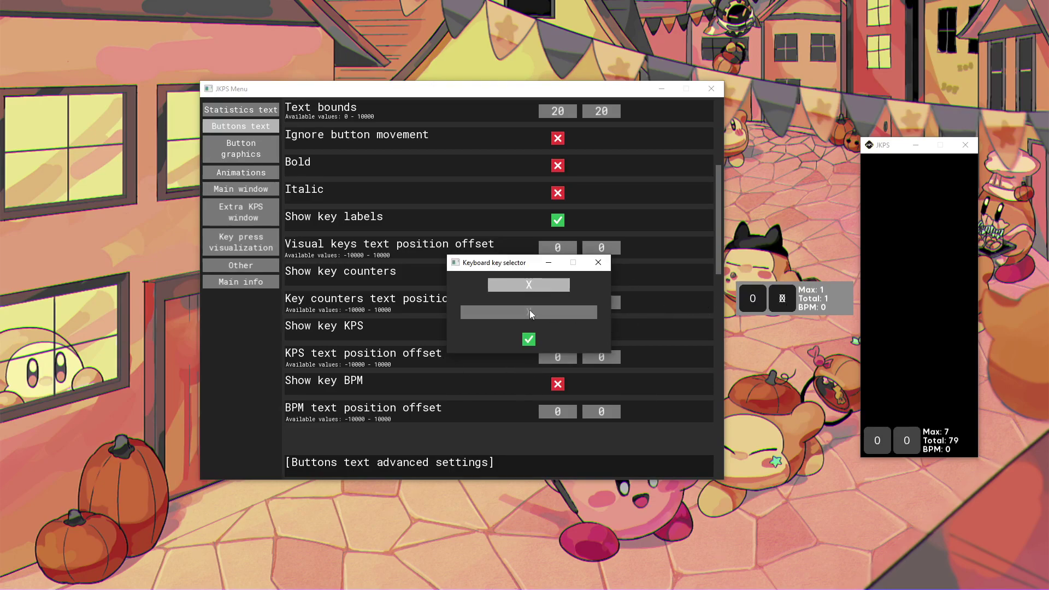
{"action": "left_click", "coordinate": [529, 339]}
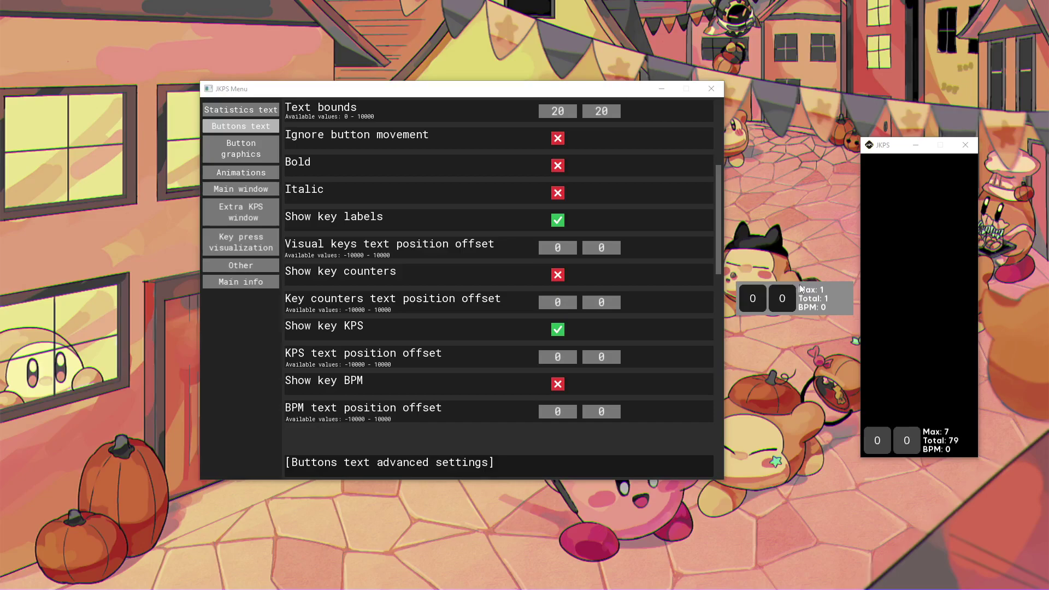
Alternate the Z and X keys to test the per-key KPS counters on the overlay.
{"action": "key", "text": "x"}
{"action": "key", "text": "z"}
{"action": "key", "text": "x"}
{"action": "key", "text": "z"}
{"action": "key", "text": "x"}
{"action": "key", "text": "z"}
{"action": "key", "text": "x"}
{"action": "key", "text": "x"}
{"action": "key", "text": "z"}
{"action": "key", "text": "x"}
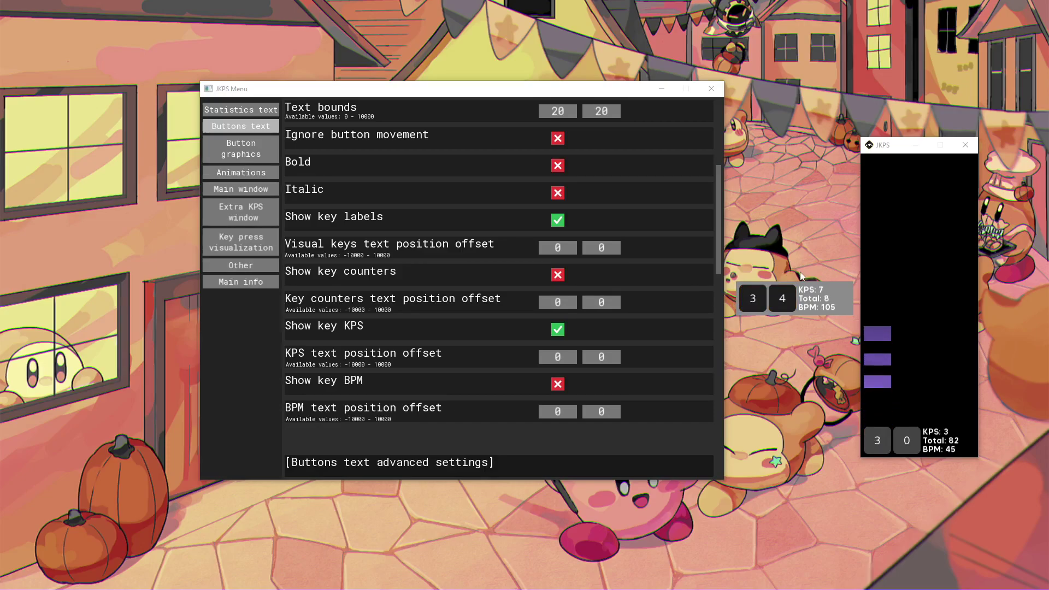
Set the button graphics texture color to 67, 67, 67 and shift the overlay slightly lower.
{"action": "left_click", "coordinate": [240, 148]}
{"action": "left_click_drag", "start_coordinate": [812, 301], "coordinate": [815, 336]}
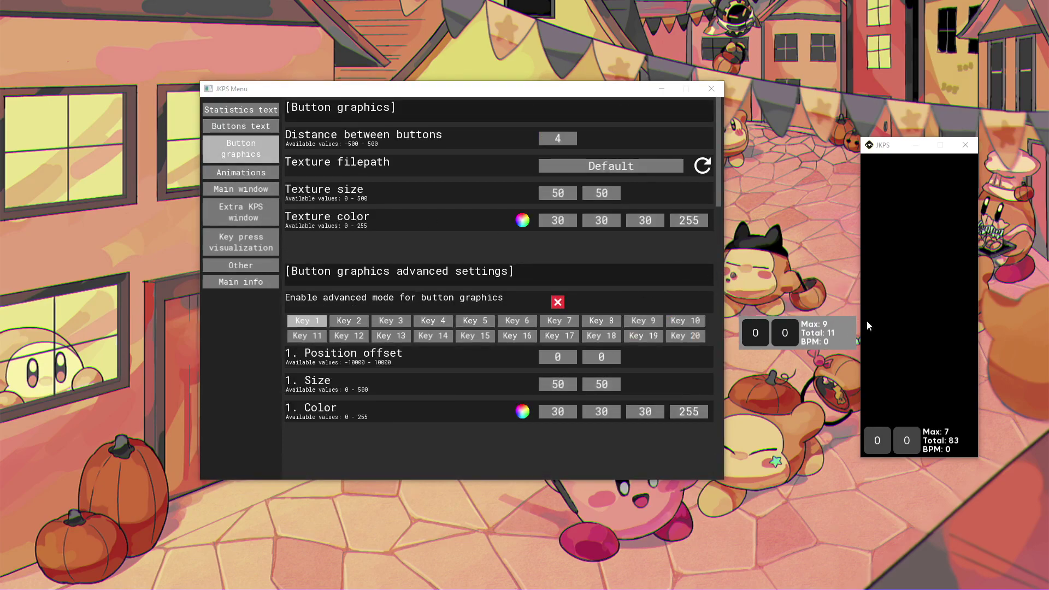
{"action": "left_click", "coordinate": [846, 334]}
{"action": "left_click", "coordinate": [562, 220]}
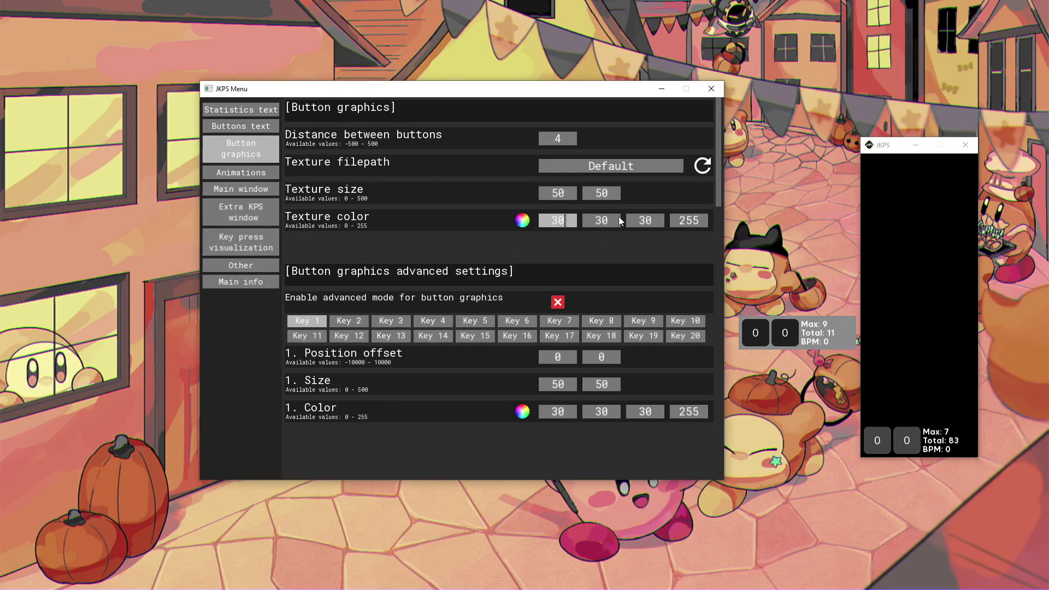
{"action": "key", "text": "BackSpace"}
{"action": "type", "text": "67"}
{"action": "left_click", "coordinate": [601, 220]}
{"action": "type", "text": "67"}
{"action": "left_click", "coordinate": [645, 225]}
{"action": "key", "text": "BackSpace"}
{"action": "key", "text": "BackSpace"}
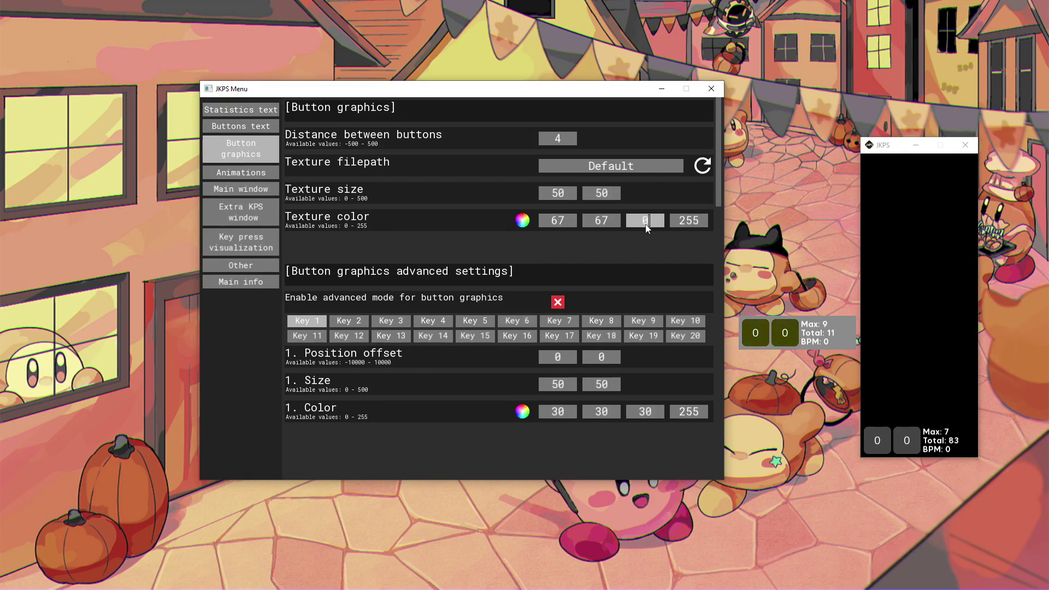
{"action": "key", "text": "Return"}
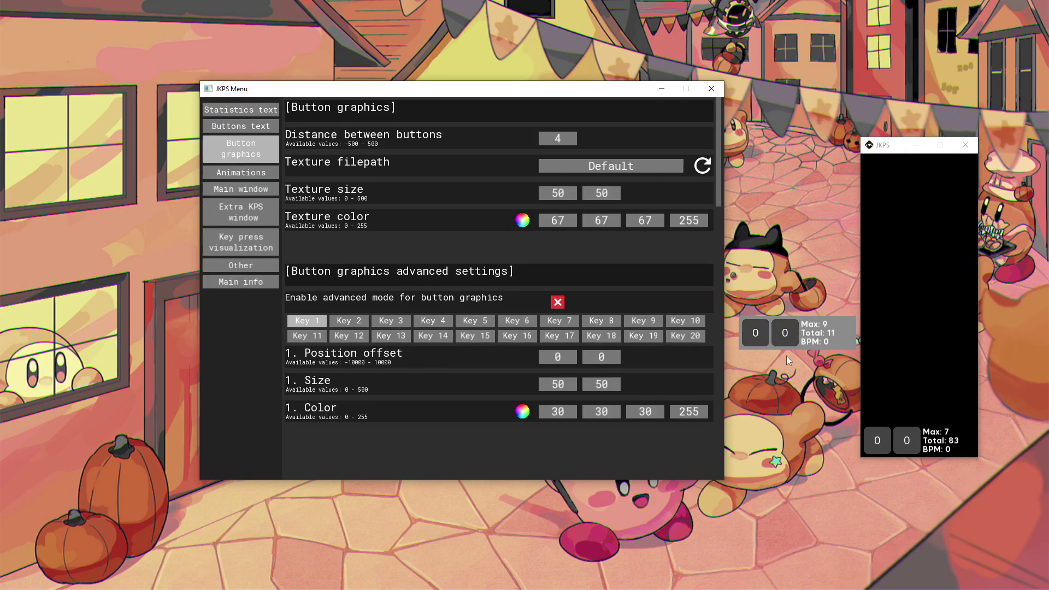
Set the main window's background color to black (0, 0, 0).
{"action": "left_click", "coordinate": [225, 174]}
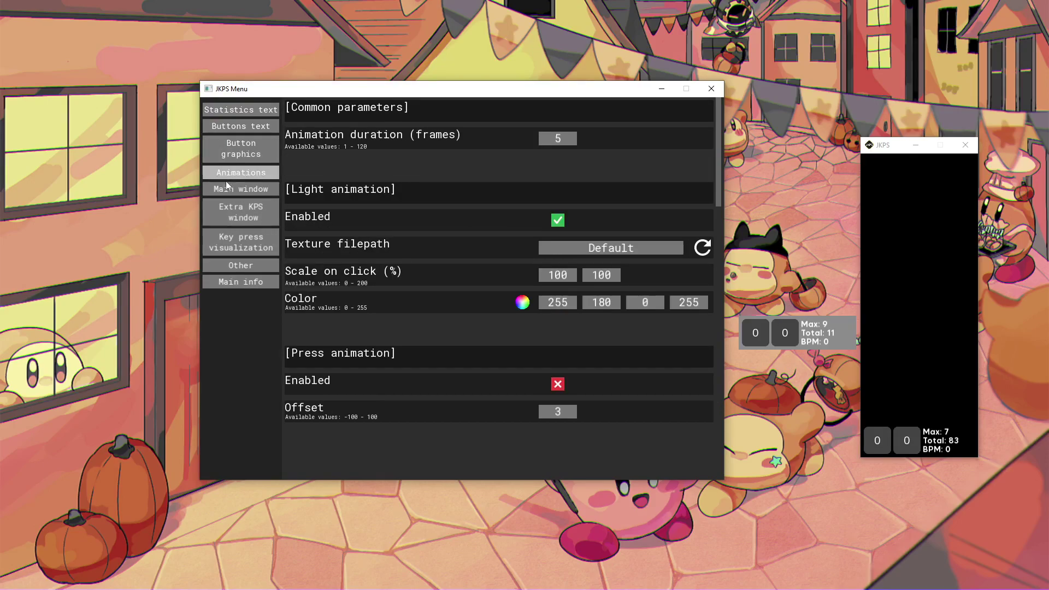
{"action": "left_click", "coordinate": [239, 190]}
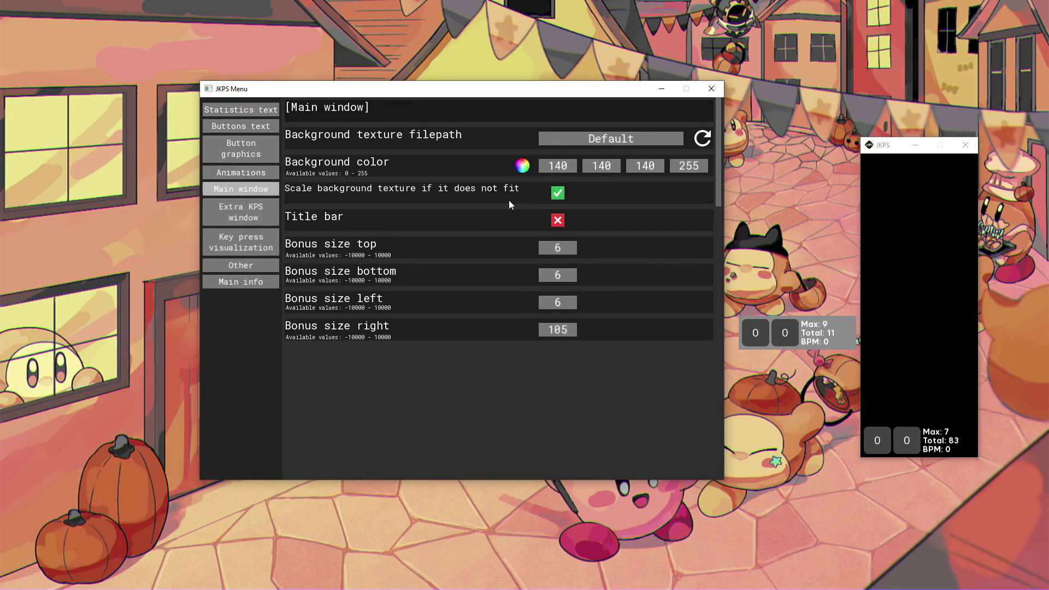
{"action": "left_click", "coordinate": [556, 171]}
{"action": "key", "text": "BackSpace"}
{"action": "key", "text": "BackSpace"}
{"action": "key", "text": "BackSpace"}
{"action": "type", "text": "0"}
{"action": "left_click", "coordinate": [604, 167]}
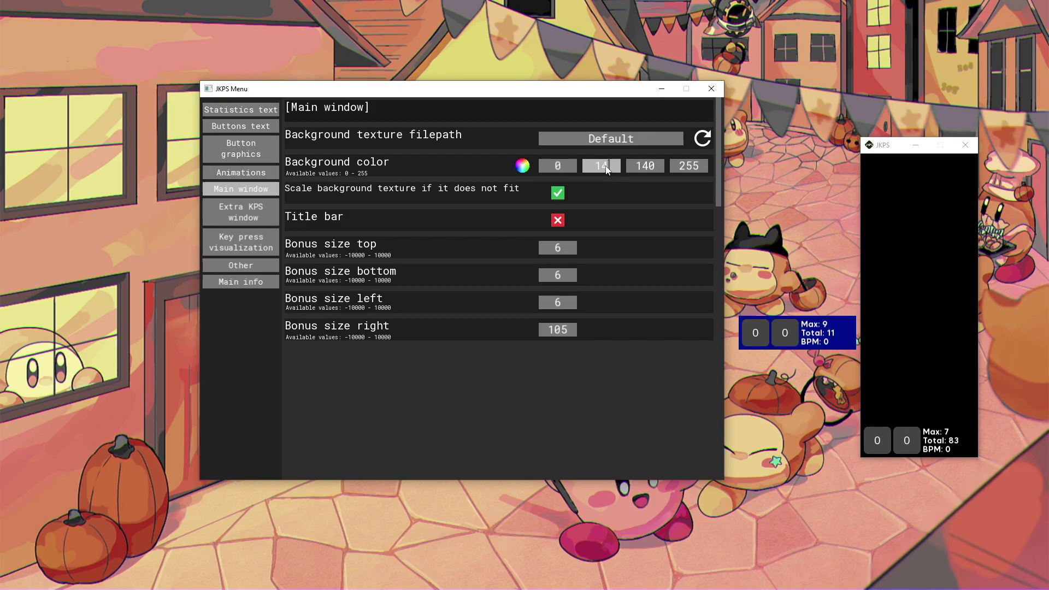
{"action": "type", "text": "0"}
{"action": "left_click", "coordinate": [647, 171]}
{"action": "key", "text": "BackSpace"}
{"action": "key", "text": "BackSpace"}
{"action": "key", "text": "BackSpace"}
{"action": "type", "text": "1"}
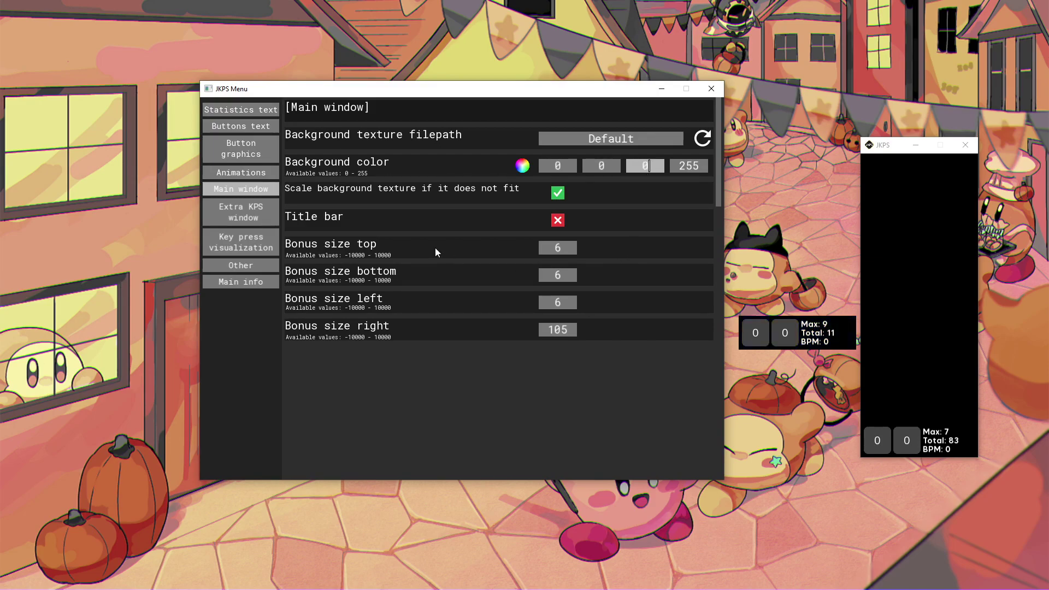
Enable the main window's title bar and set Bonus size top to 500, placing the overlay beside the settings menu.
{"action": "left_click", "coordinate": [559, 220]}
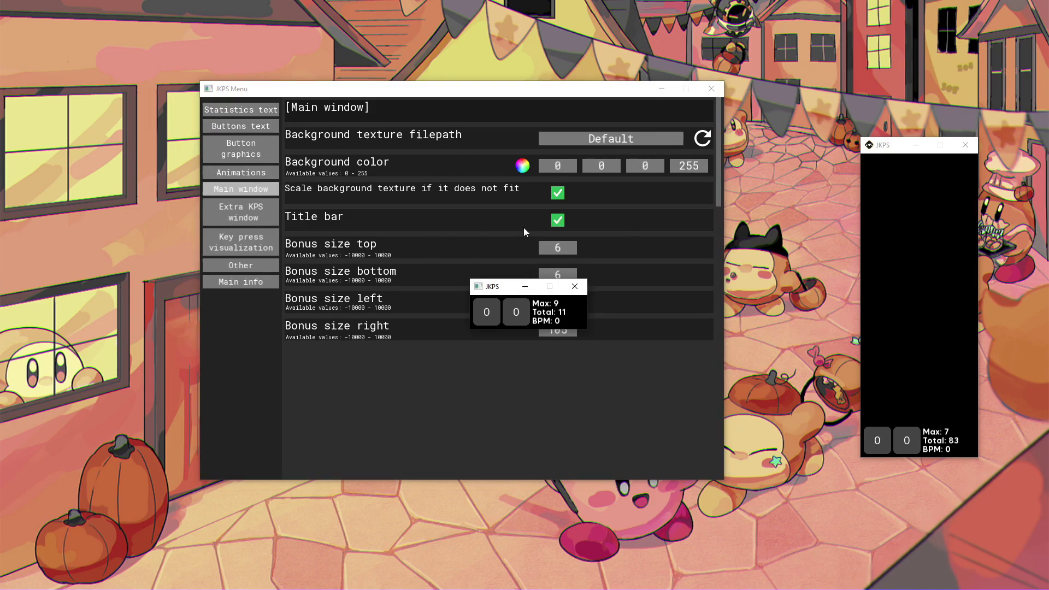
{"action": "left_click_drag", "start_coordinate": [499, 292], "coordinate": [750, 277]}
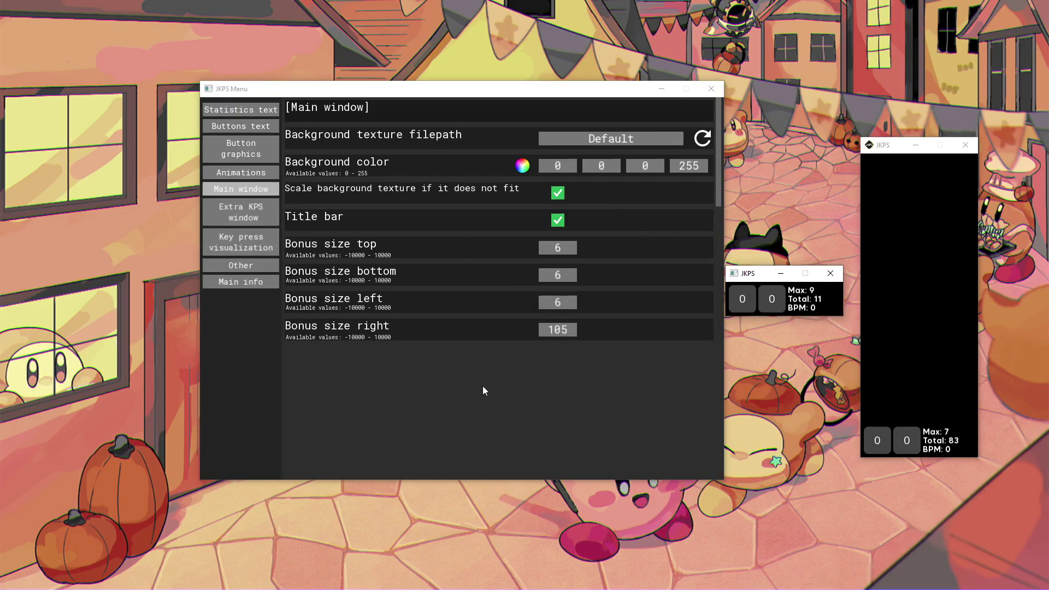
{"action": "left_click", "coordinate": [562, 248]}
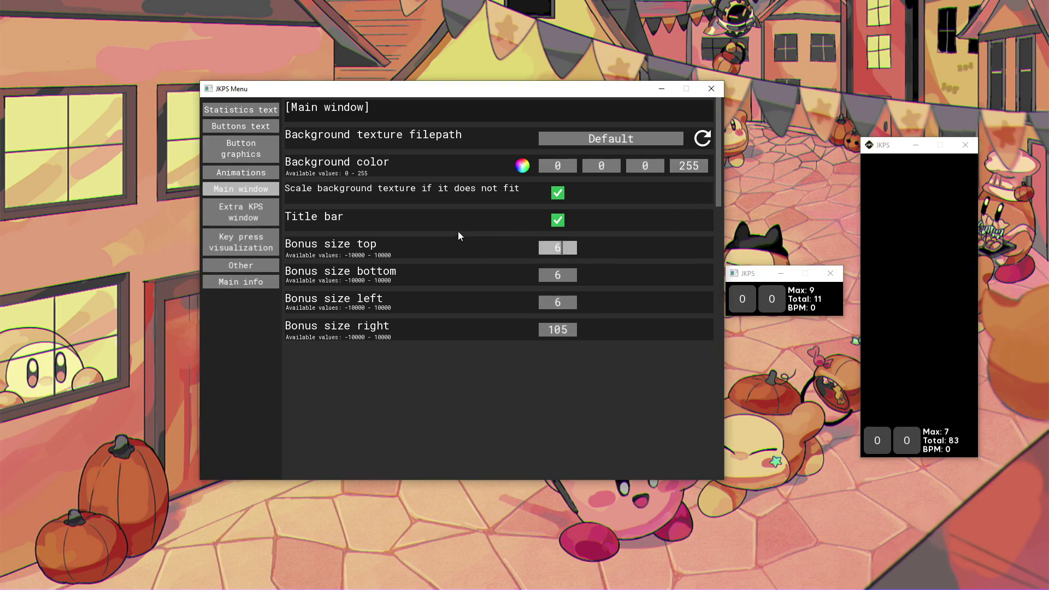
{"action": "key", "text": "BackSpace"}
{"action": "type", "text": "500"}
{"action": "left_click_drag", "start_coordinate": [751, 277], "coordinate": [760, 143]}
Alternate the Z and X keys to try out the taller overlay window.
{"action": "key", "text": "x"}
{"action": "key", "text": "z"}
{"action": "key", "text": "x"}
{"action": "key", "text": "z"}
{"action": "key", "text": "x"}
{"action": "key", "text": "z"}
{"action": "key", "text": "x"}
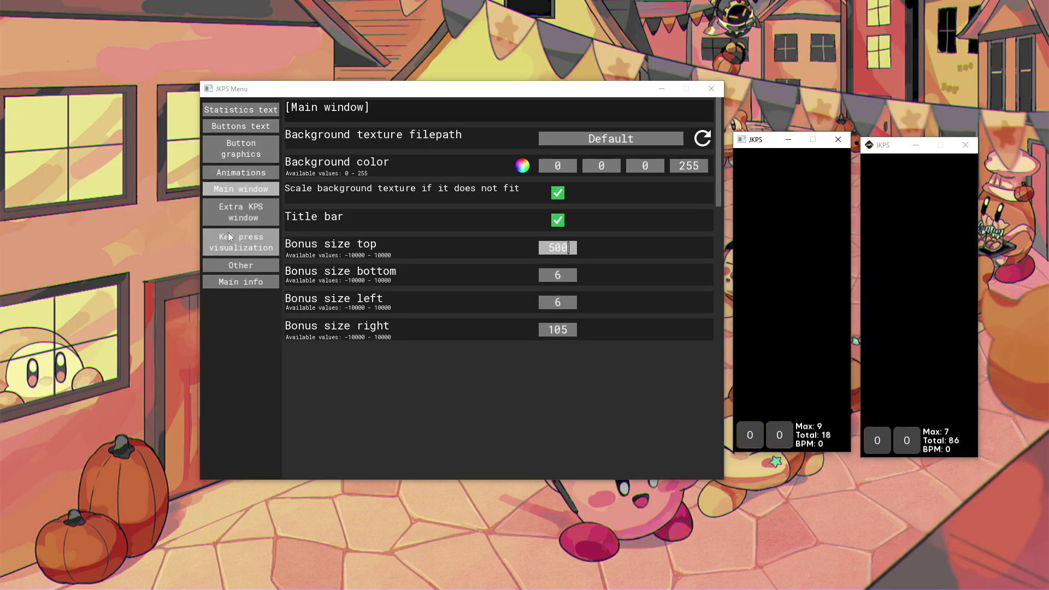
Enable key press visualization and try it out with the Z and X keys.
{"action": "left_click", "coordinate": [227, 212]}
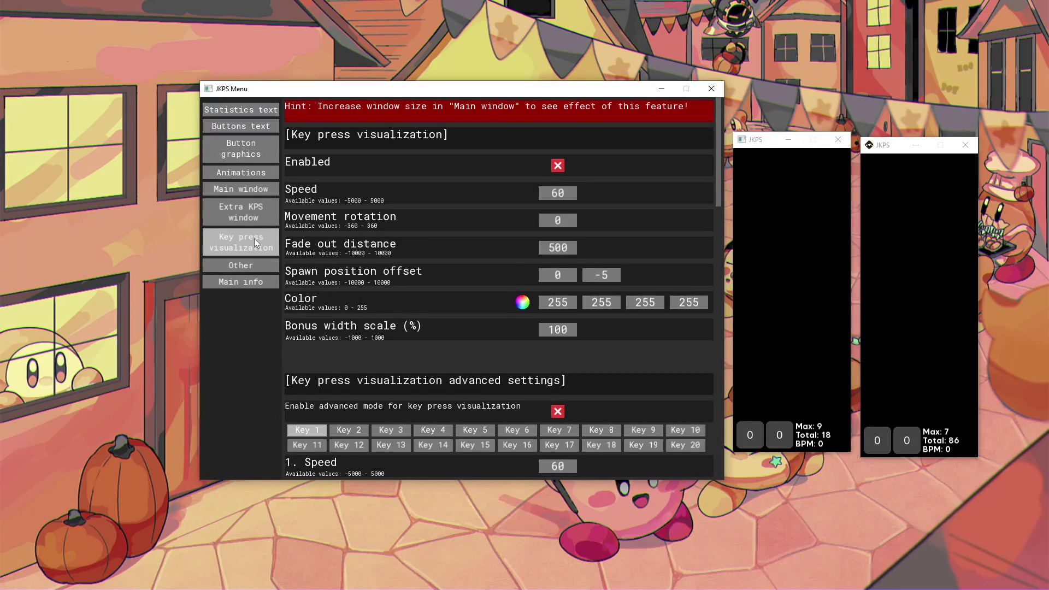
{"action": "left_click", "coordinate": [787, 275]}
{"action": "key", "text": "x"}
{"action": "key", "text": "z"}
{"action": "key", "text": "x"}
{"action": "key", "text": "z"}
{"action": "key", "text": "x"}
{"action": "key", "text": "z"}
{"action": "key", "text": "x"}
{"action": "key", "text": "z"}
{"action": "key", "text": "x"}
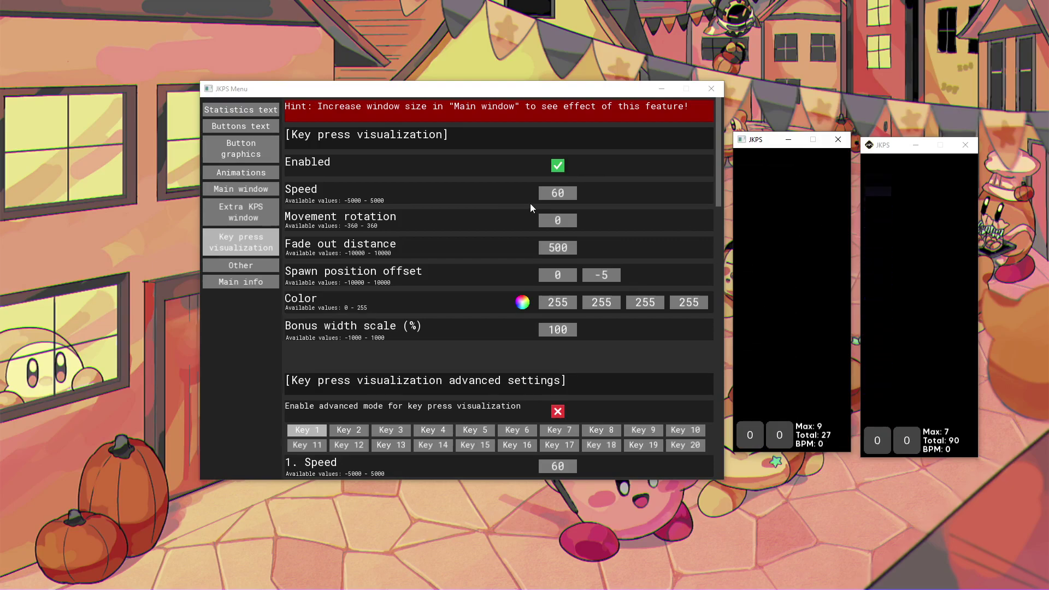
{"action": "key", "text": "z"}
{"action": "key", "text": "x"}
{"action": "key", "text": "z"}
{"action": "key", "text": "x"}
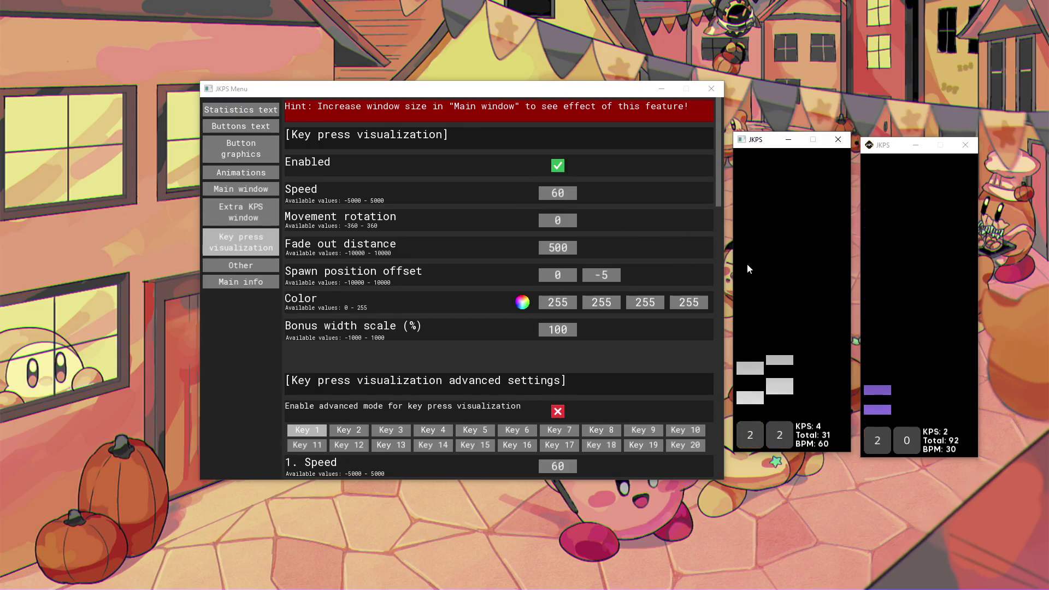
Set the key press visualization speed to 45 and its color to 154, 122, 245.
{"action": "left_click", "coordinate": [559, 196]}
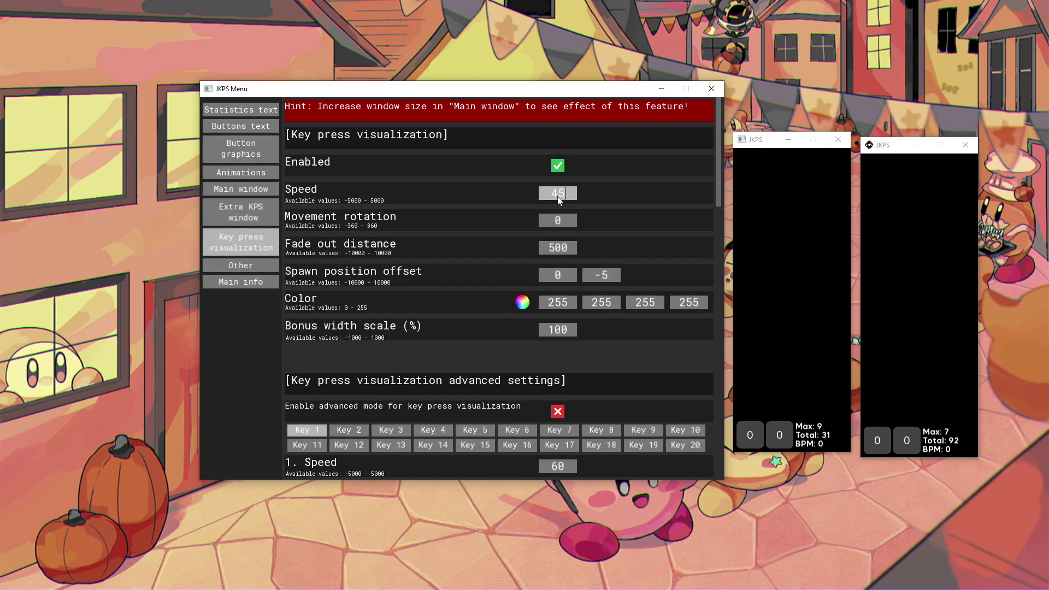
{"action": "left_click", "coordinate": [565, 308]}
{"action": "left_click", "coordinate": [658, 305]}
Tap the Z and X keys repeatedly to check the visualization's new speed and color.
{"action": "left_click", "coordinate": [788, 283]}
{"action": "key", "text": "x"}
{"action": "key", "text": "z"}
{"action": "key", "text": "x"}
{"action": "key", "text": "z"}
{"action": "key", "text": "x"}
{"action": "key", "text": "x"}
{"action": "key", "text": "x"}
{"action": "key", "text": "x"}
{"action": "key", "text": "z"}
{"action": "key", "text": "z"}
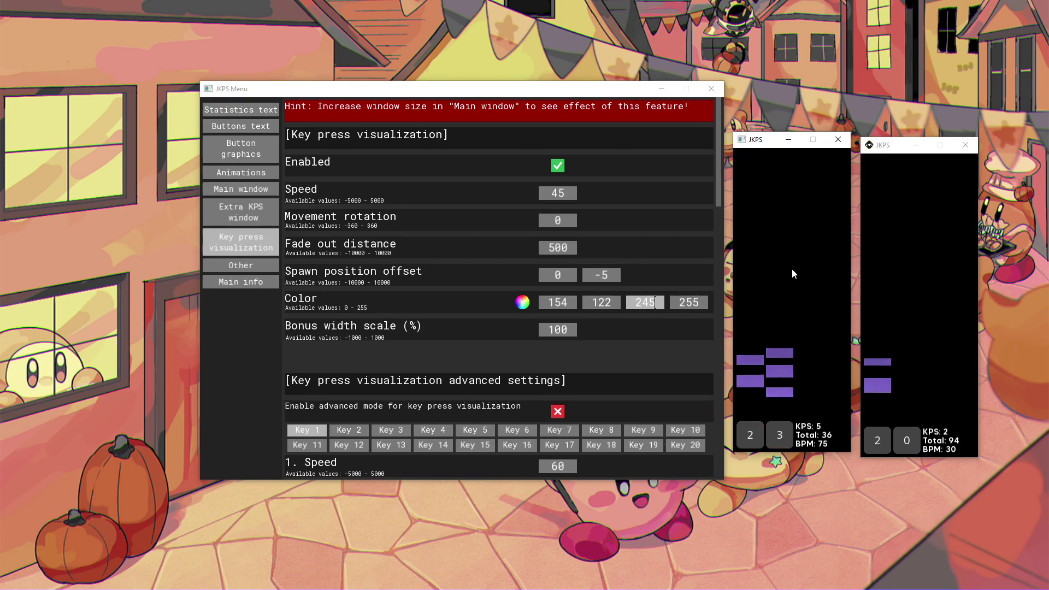
{"action": "key", "text": "z"}
{"action": "key", "text": "z"}
{"action": "key", "text": "z"}
{"action": "key", "text": "z"}
{"action": "key", "text": "z"}
{"action": "key", "text": "z"}
{"action": "key", "text": "z"}
{"action": "key", "text": "z"}
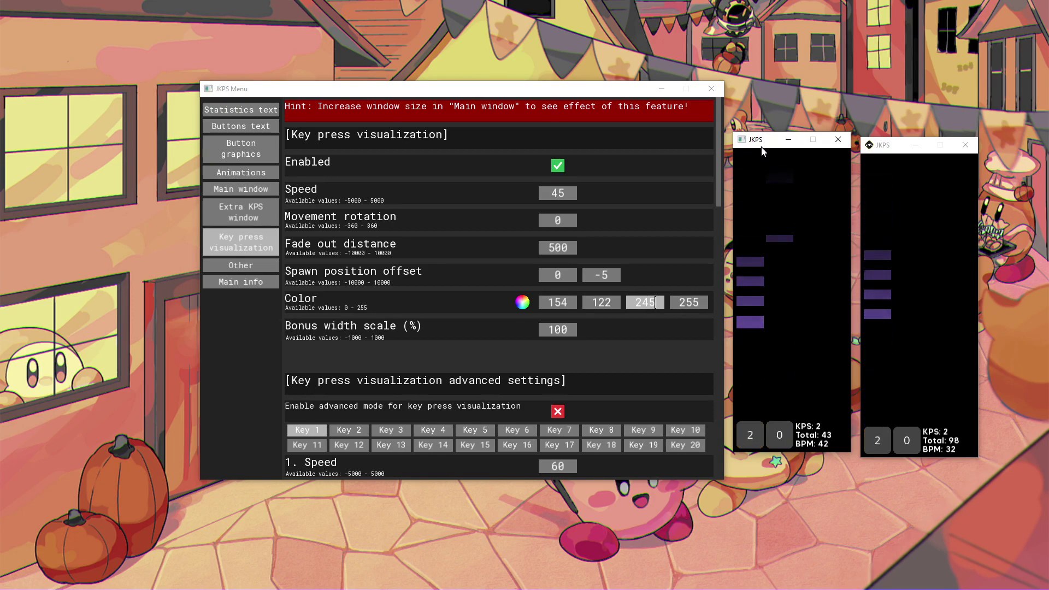
Line up the new overlay with the old one beside the OBS window and test both with the Z and X keys.
{"action": "left_click_drag", "start_coordinate": [761, 145], "coordinate": [764, 151]}
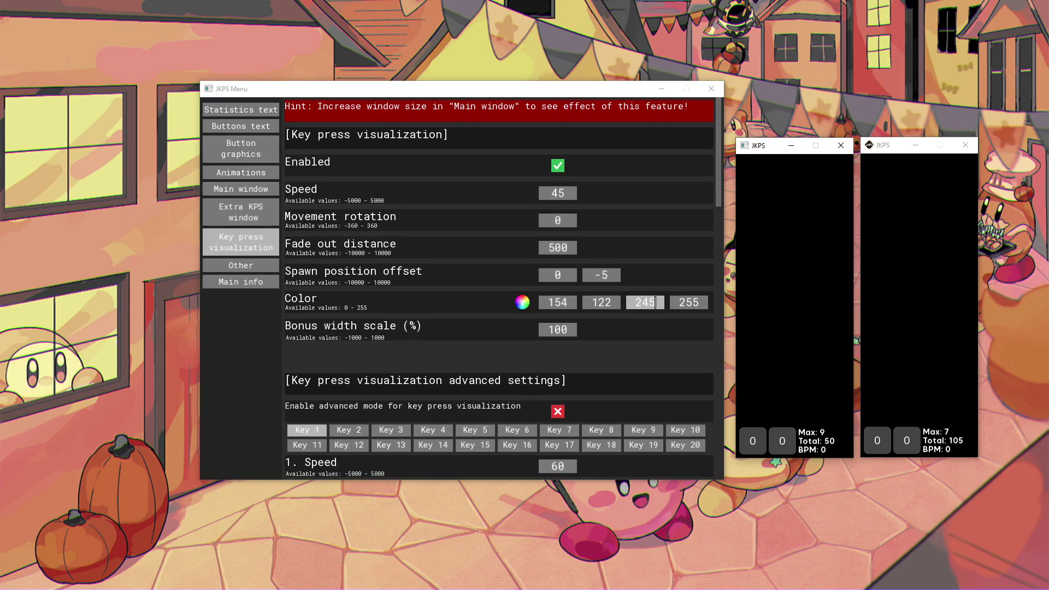
{"action": "left_click_drag", "start_coordinate": [457, 108], "coordinate": [276, 17]}
{"action": "left_click", "coordinate": [775, 213]}
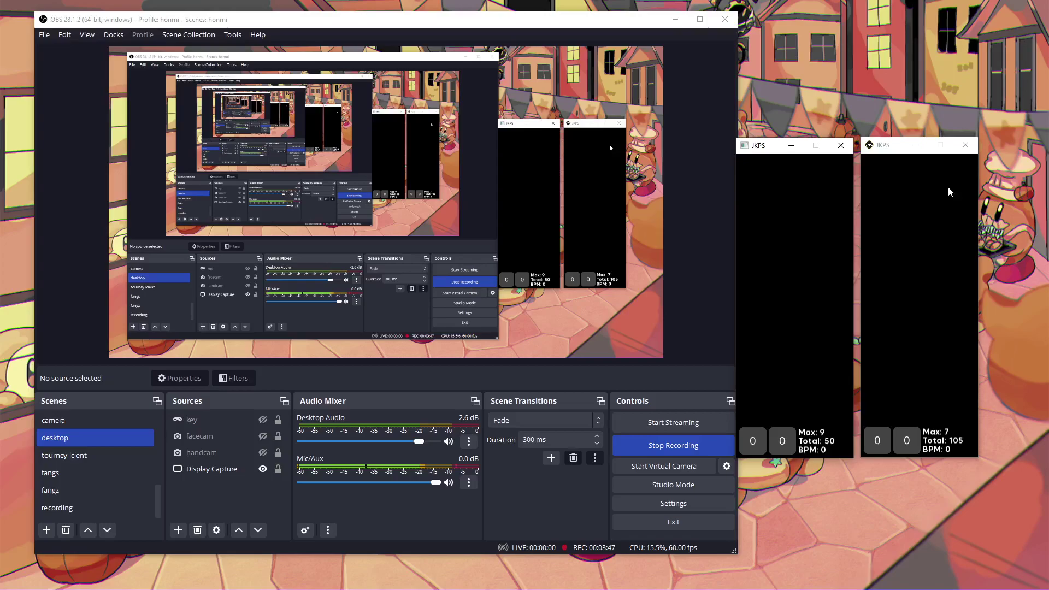
{"action": "left_click", "coordinate": [949, 188]}
{"action": "key", "text": "z"}
{"action": "key", "text": "z"}
{"action": "key", "text": "x"}
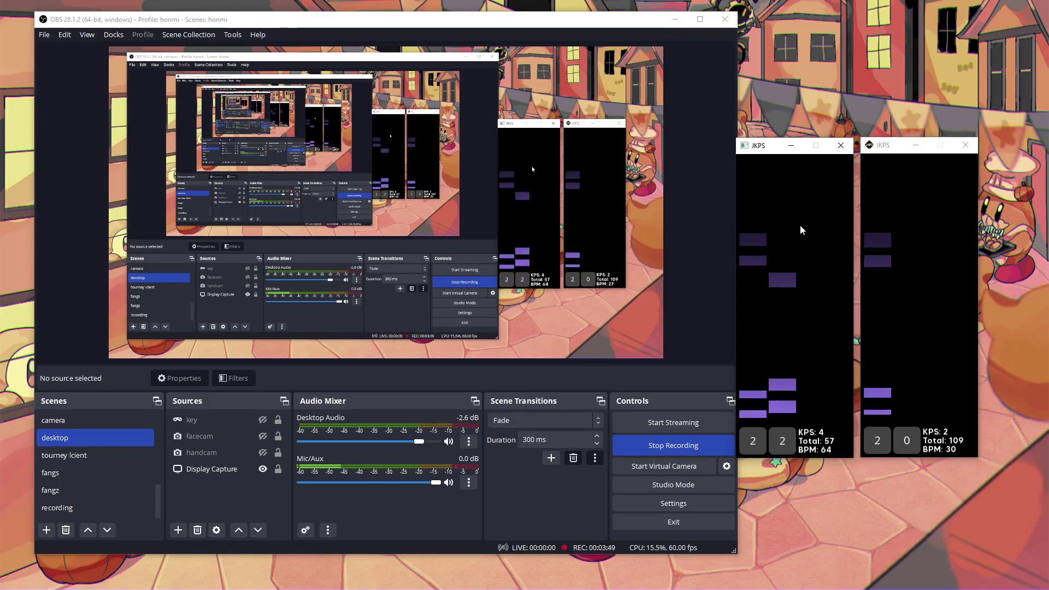
Close the older JKPS overlay and the JKPS settings menu.
{"action": "left_click_drag", "start_coordinate": [776, 145], "coordinate": [758, 138]}
{"action": "left_click", "coordinate": [965, 144]}
{"action": "left_click_drag", "start_coordinate": [575, 26], "coordinate": [660, 204]}
{"action": "left_click", "coordinate": [711, 90]}
Add a new Game Capture source named "jkps jkdslfadsafasd" to the desktop scene.
{"action": "left_click_drag", "start_coordinate": [517, 199], "coordinate": [430, 48]}
{"action": "left_click", "coordinate": [175, 556]}
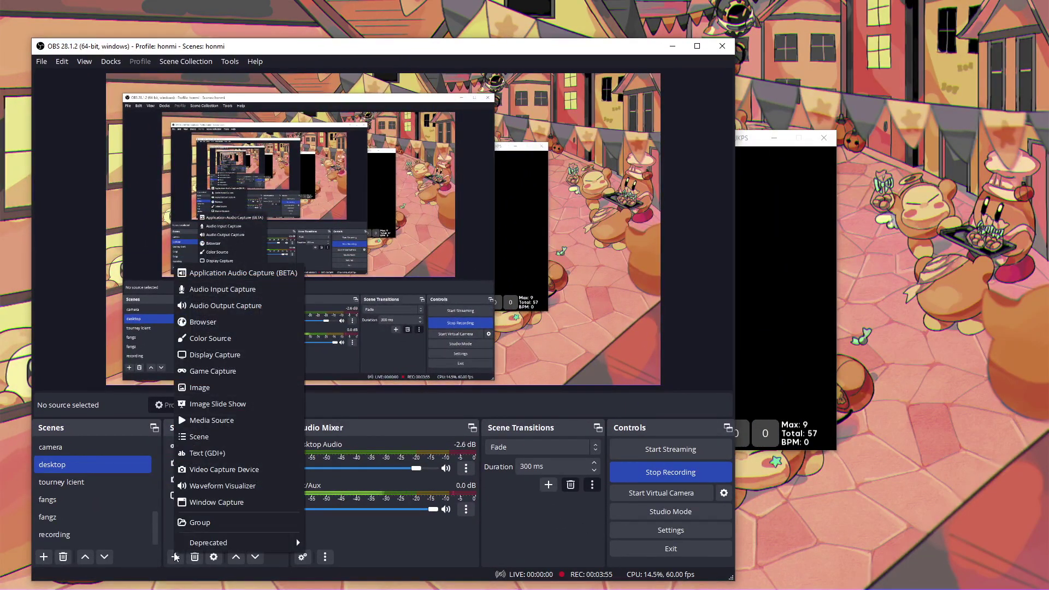
{"action": "left_click", "coordinate": [175, 556]}
{"action": "left_click", "coordinate": [175, 556]}
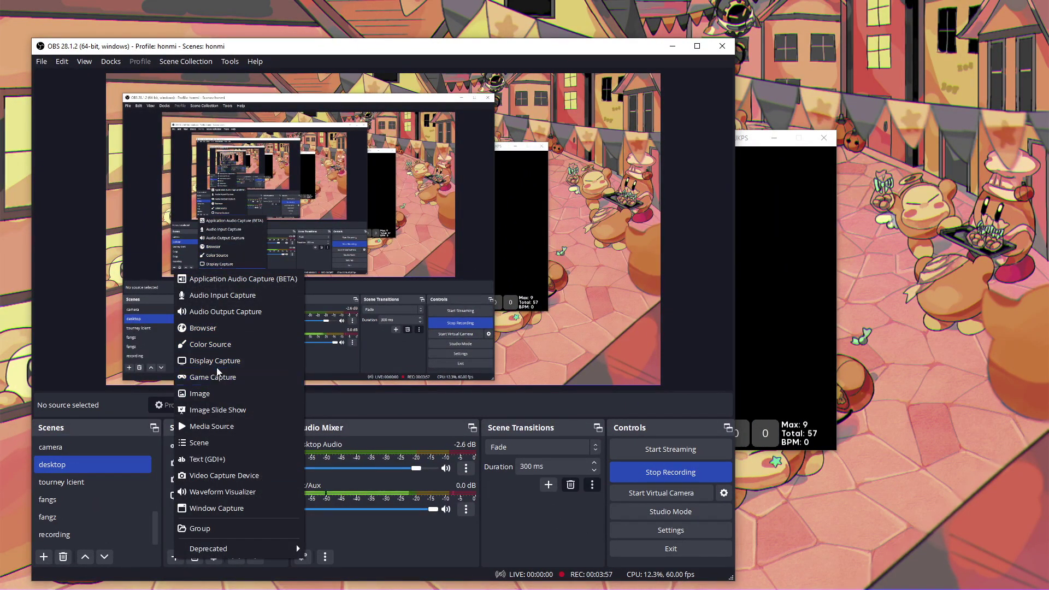
{"action": "left_click", "coordinate": [259, 377]}
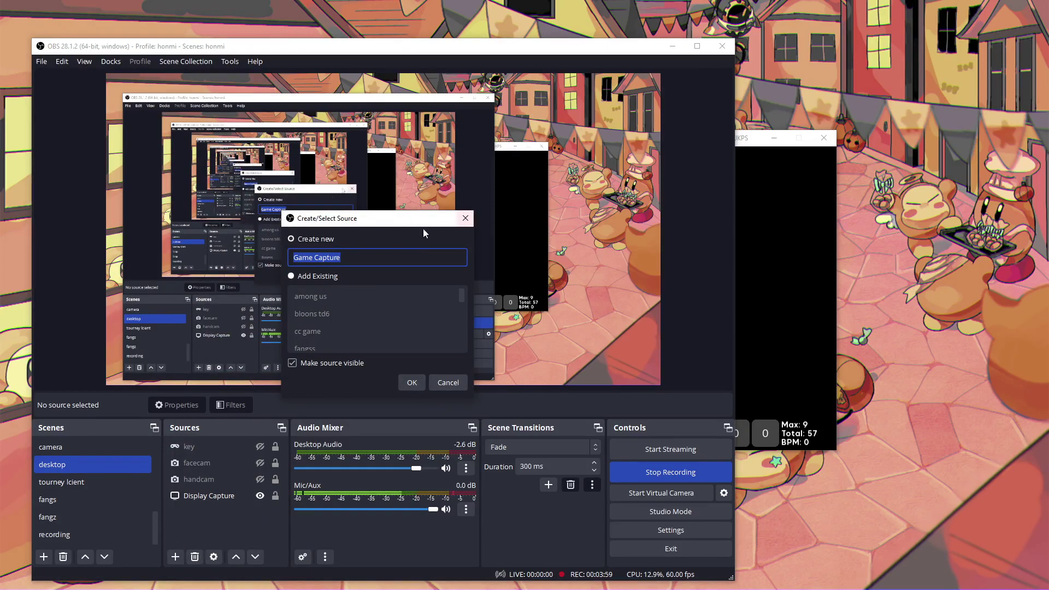
{"action": "type", "text": "jkps jkdslfadsafasd"}
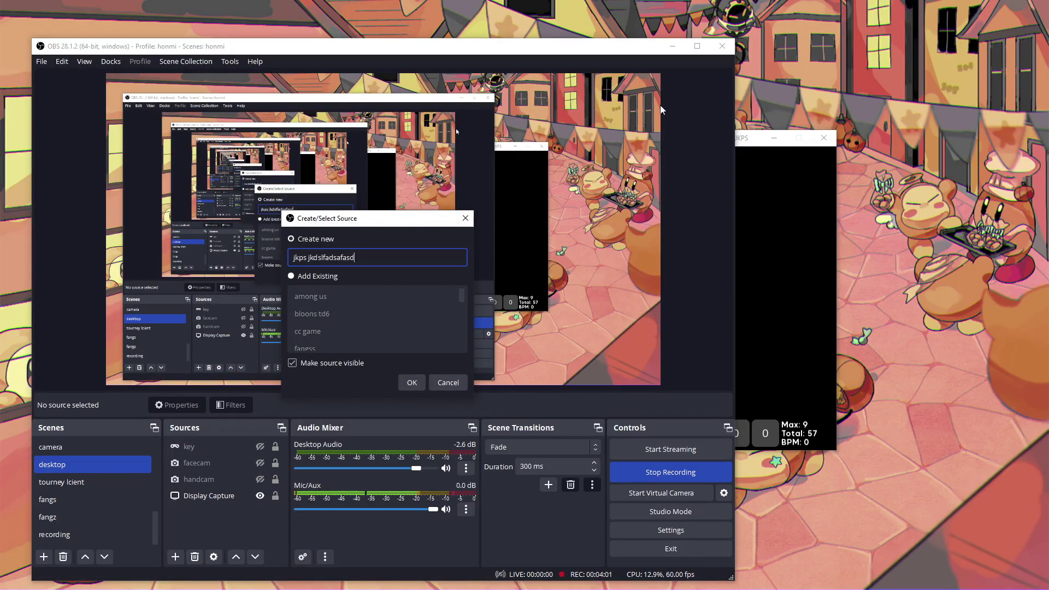
{"action": "left_click", "coordinate": [412, 382]}
Set the source to capture a specific window and choose [JKPS-v0.3.exe]: JKPS as the window.
{"action": "left_click", "coordinate": [358, 316]}
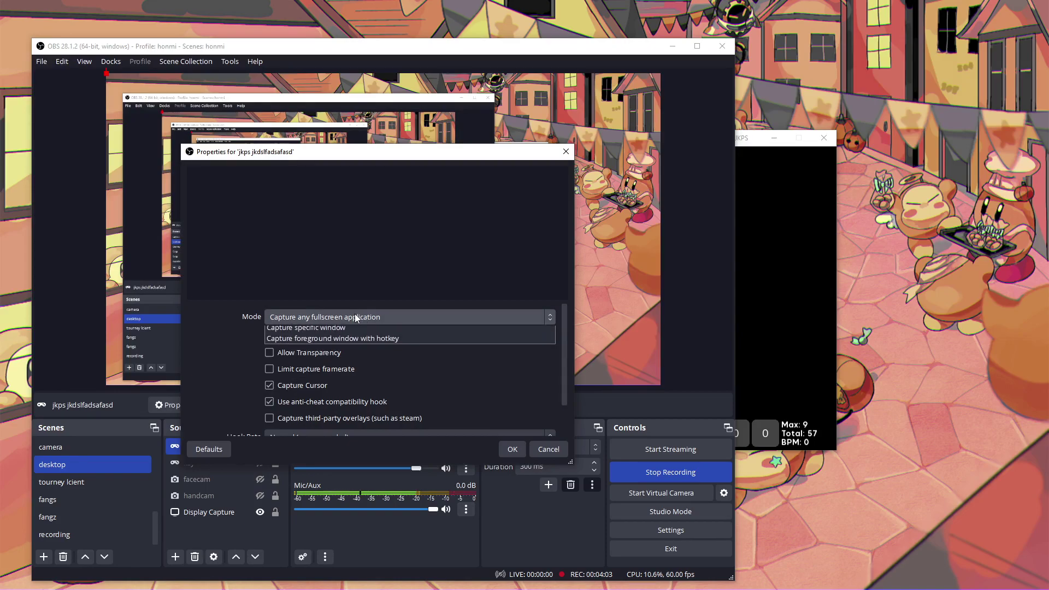
{"action": "left_click", "coordinate": [359, 343]}
{"action": "left_click", "coordinate": [359, 339]}
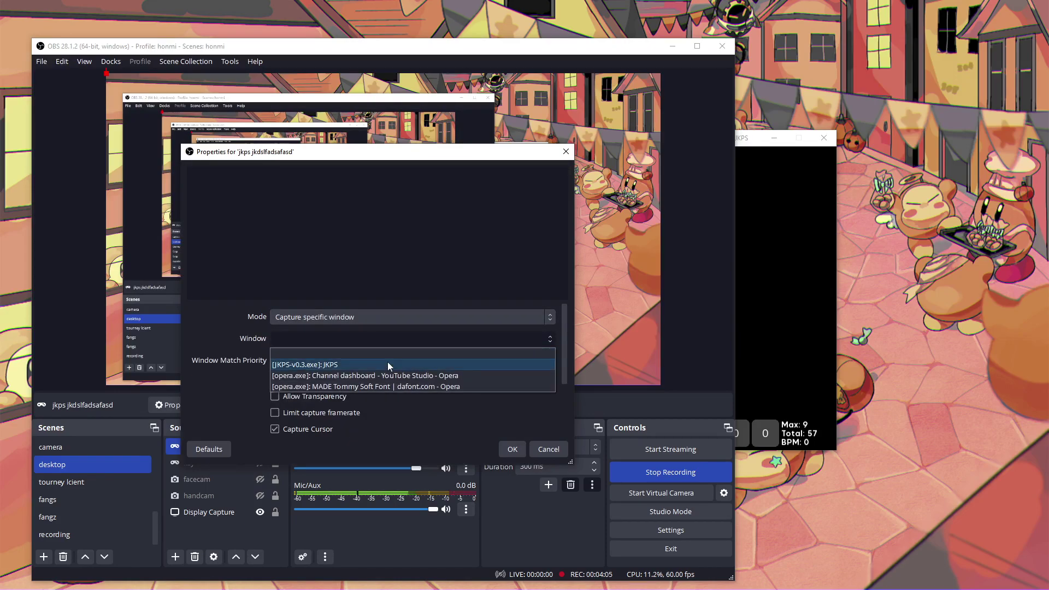
{"action": "left_click", "coordinate": [342, 364]}
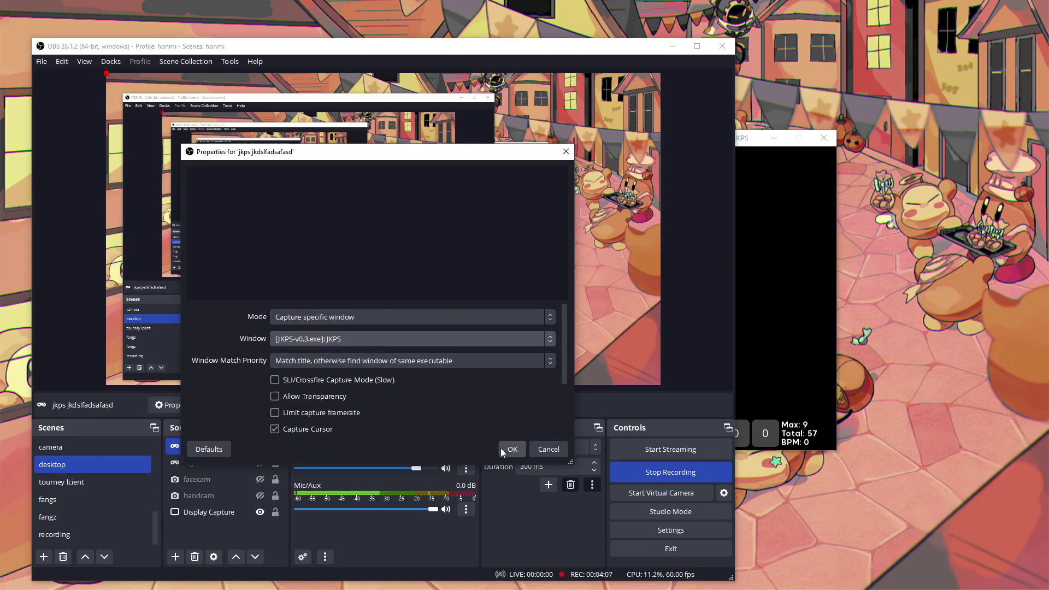
{"action": "left_click", "coordinate": [510, 449]}
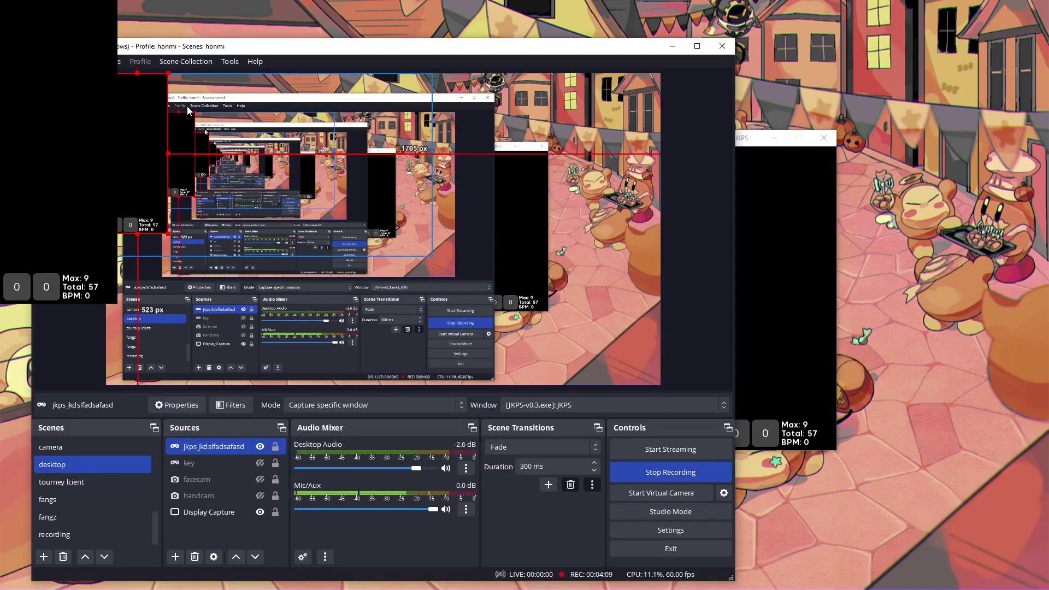
Move the OBS window clear of the captured overlay and try repositioning the JKPS source around the canvas's upper-left corner.
{"action": "left_click_drag", "start_coordinate": [181, 48], "coordinate": [338, 67]}
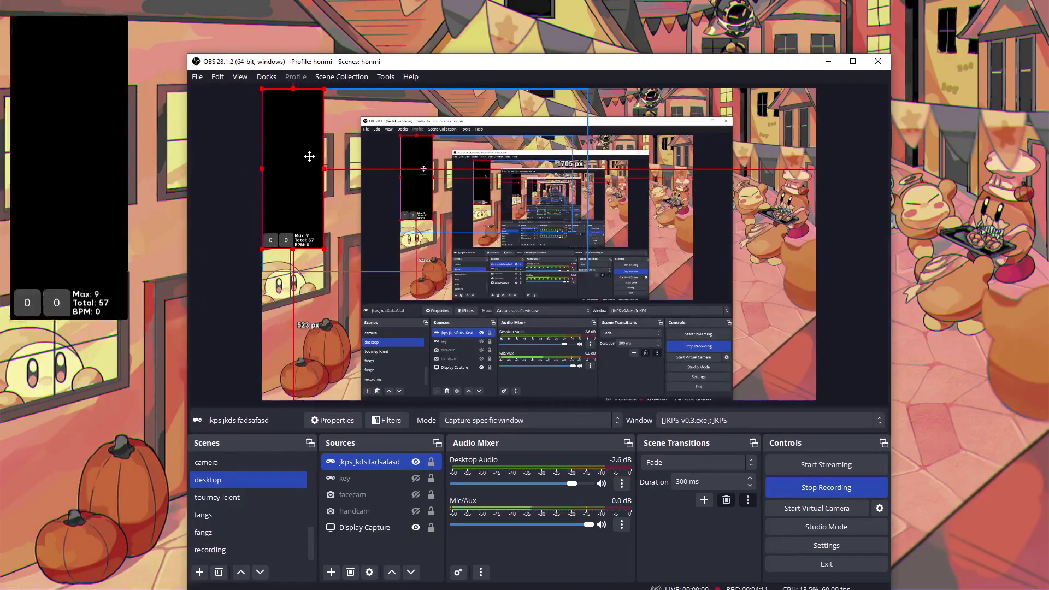
{"action": "mouse_move", "coordinate": [309, 155]}
{"action": "left_mouse_down"}
{"action": "mouse_move", "coordinate": [333, 171]}
{"action": "mouse_move", "coordinate": [314, 166]}
{"action": "left_mouse_up"}
{"action": "left_click_drag", "start_coordinate": [333, 64], "coordinate": [272, 44]}
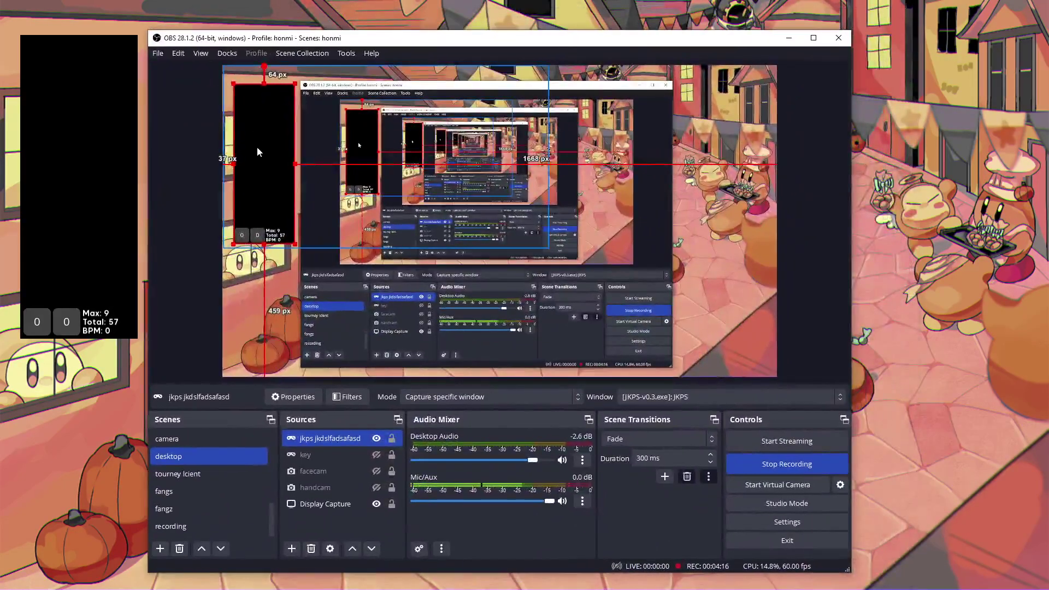
{"action": "left_click_drag", "start_coordinate": [257, 149], "coordinate": [238, 130]}
{"action": "left_click", "coordinate": [211, 159]}
Add a Color Key effect filter to the JKPS source, keeping the default filter name.
{"action": "left_click", "coordinate": [313, 452]}
{"action": "left_click", "coordinate": [322, 440]}
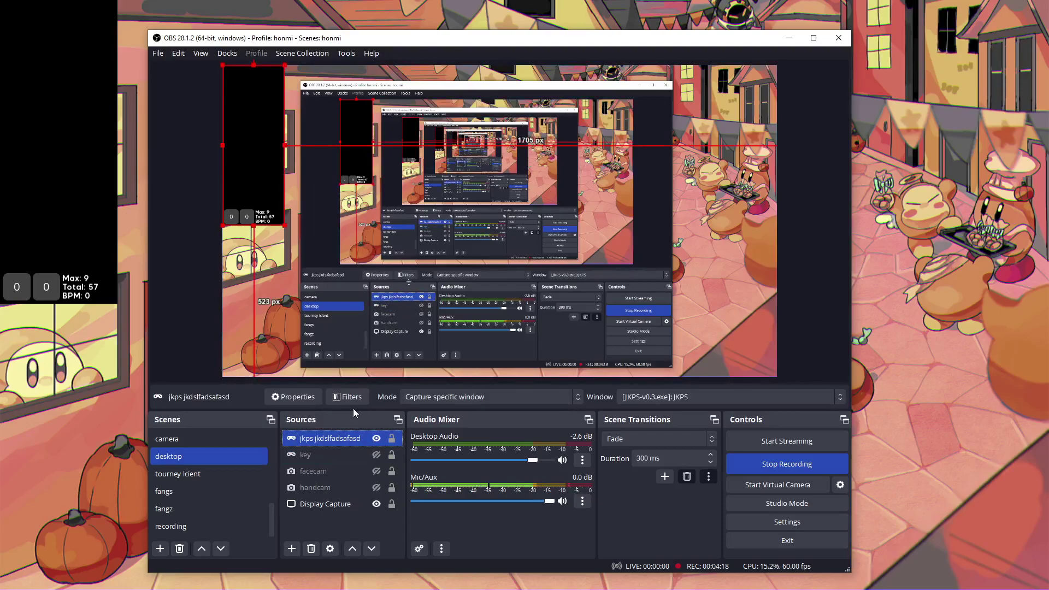
{"action": "left_click", "coordinate": [350, 398]}
{"action": "left_click", "coordinate": [273, 487]}
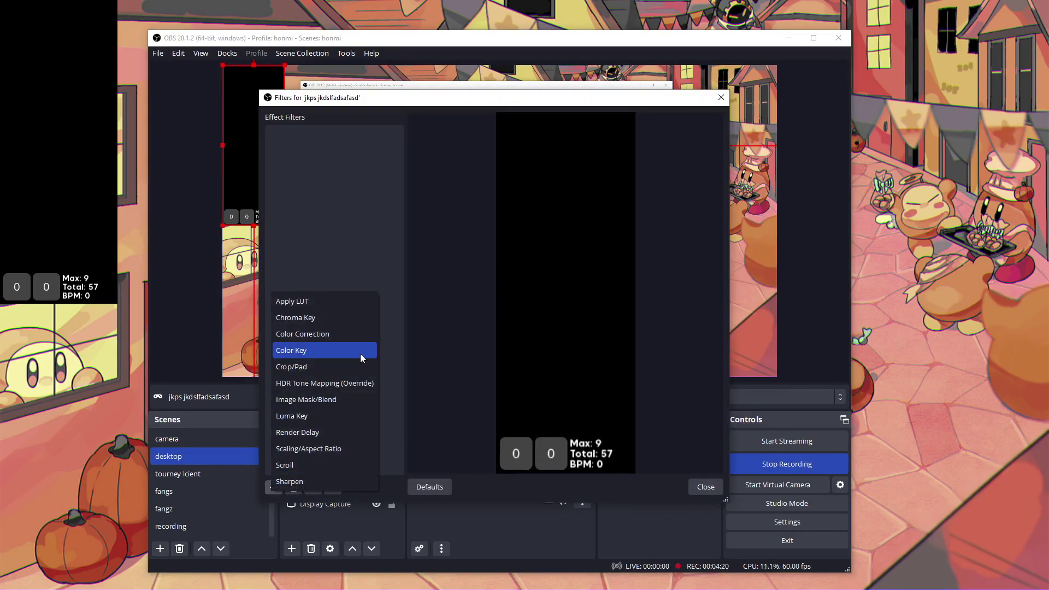
{"action": "left_click", "coordinate": [337, 350]}
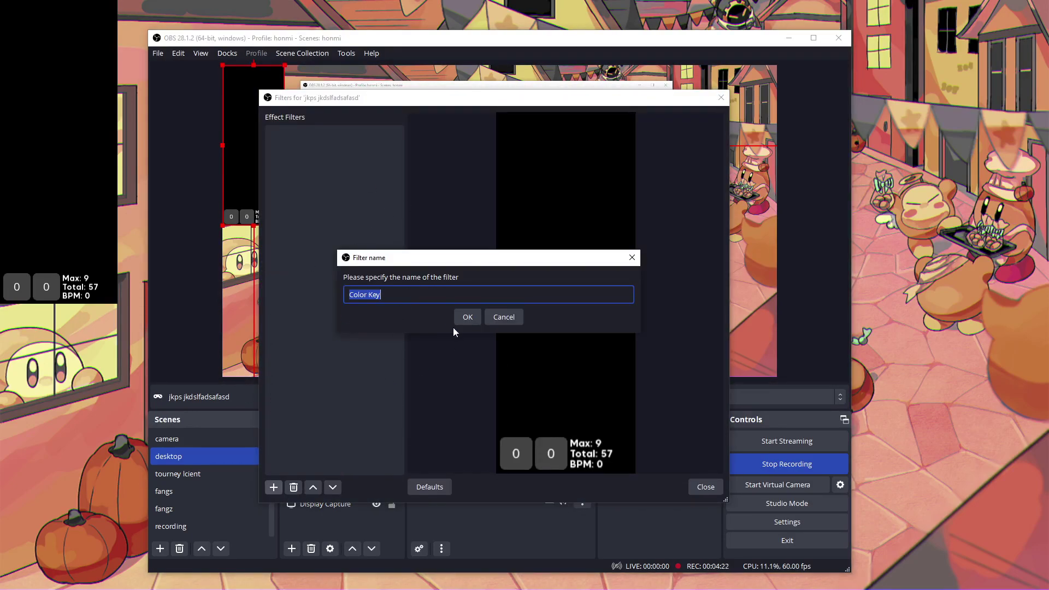
{"action": "left_click", "coordinate": [466, 316]}
Set the filter's key color type to Custom Color and choose black (#000000) as the key color.
{"action": "left_click", "coordinate": [628, 260]}
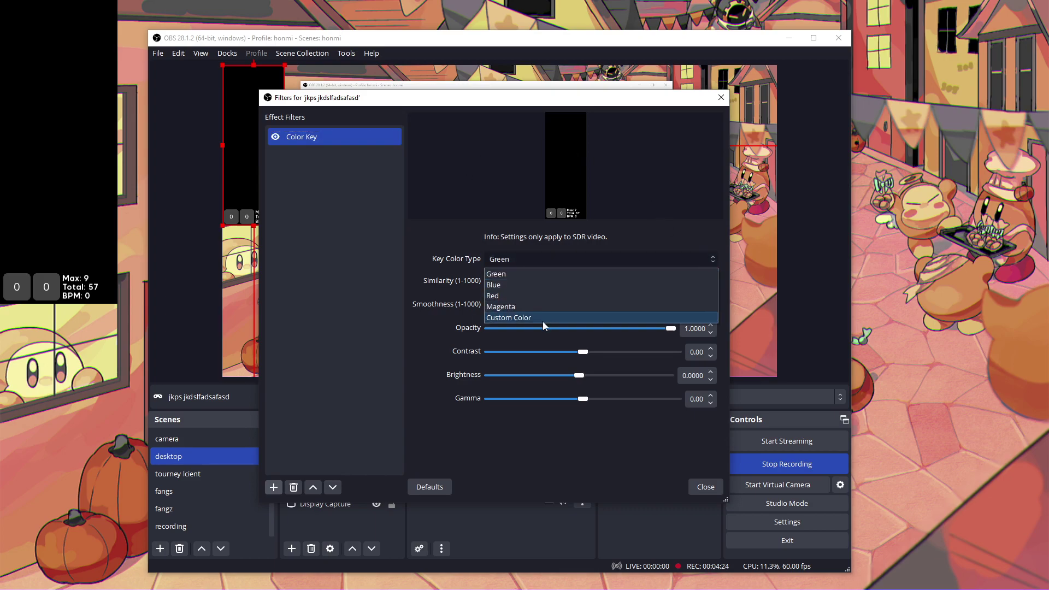
{"action": "left_click", "coordinate": [542, 318]}
{"action": "left_click", "coordinate": [677, 281]}
{"action": "left_click_drag", "start_coordinate": [611, 192], "coordinate": [612, 291]}
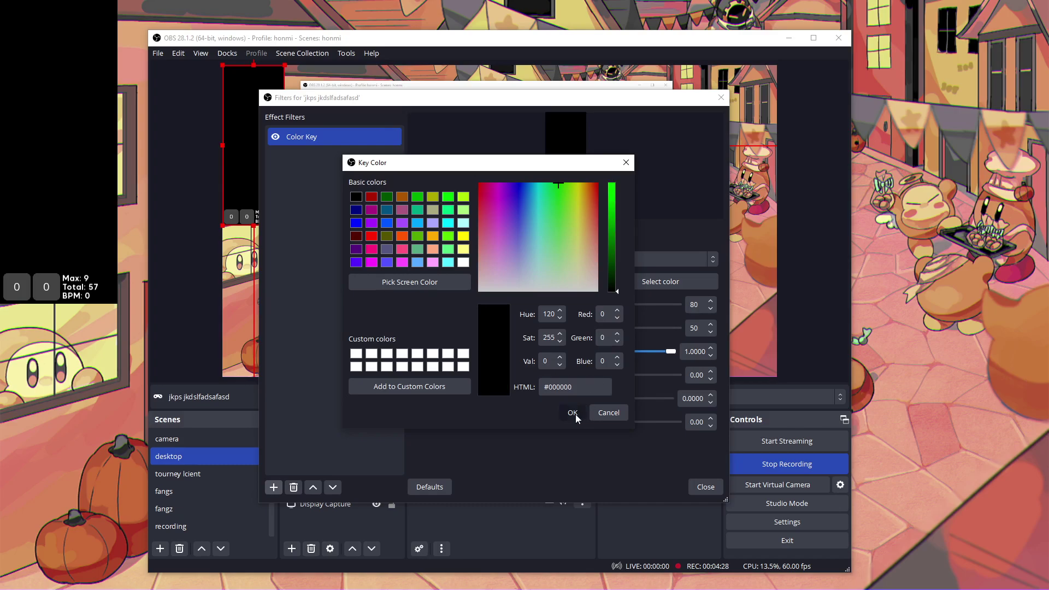
{"action": "left_click", "coordinate": [572, 412]}
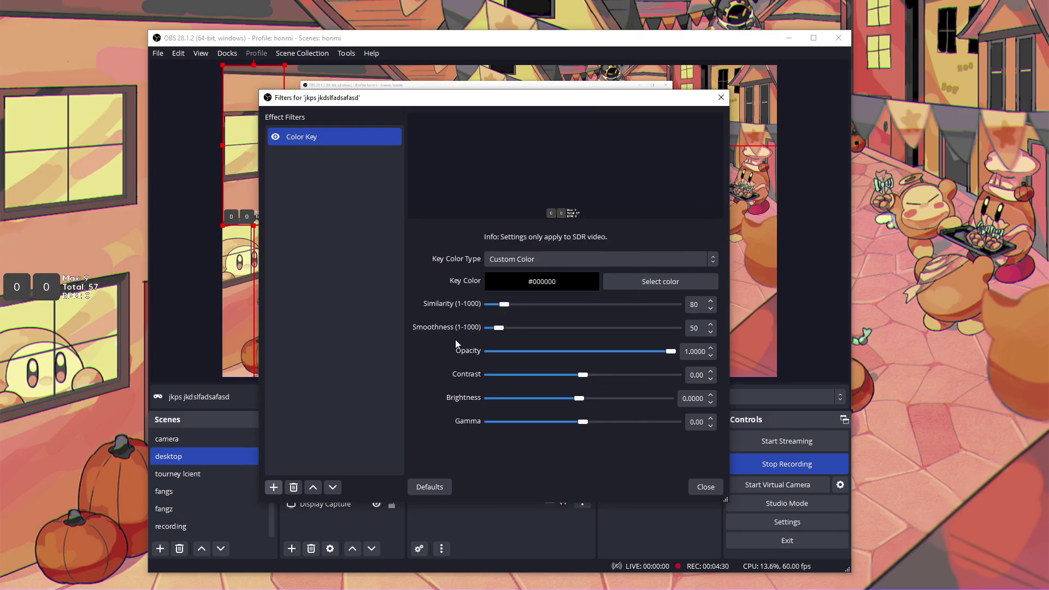
Move the filters window aside and tap the Z and X keys to check the keyed overlay in the preview.
{"action": "left_click_drag", "start_coordinate": [415, 102], "coordinate": [507, 101]}
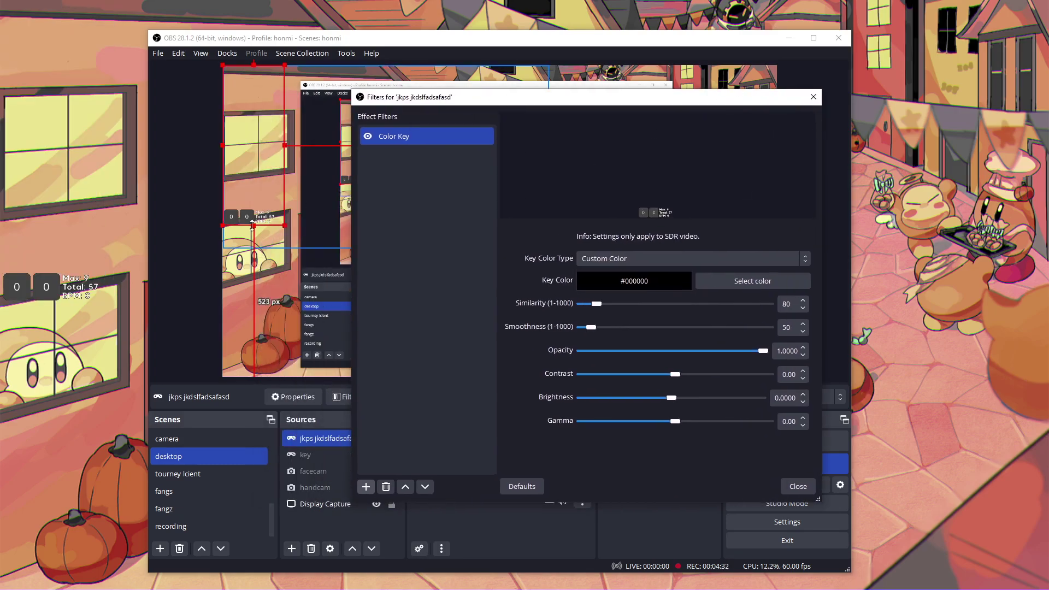
{"action": "key", "text": "x"}
{"action": "key", "text": "z"}
{"action": "key", "text": "x"}
{"action": "key", "text": "z"}
{"action": "key", "text": "x"}
{"action": "key", "text": "z"}
{"action": "key", "text": "x"}
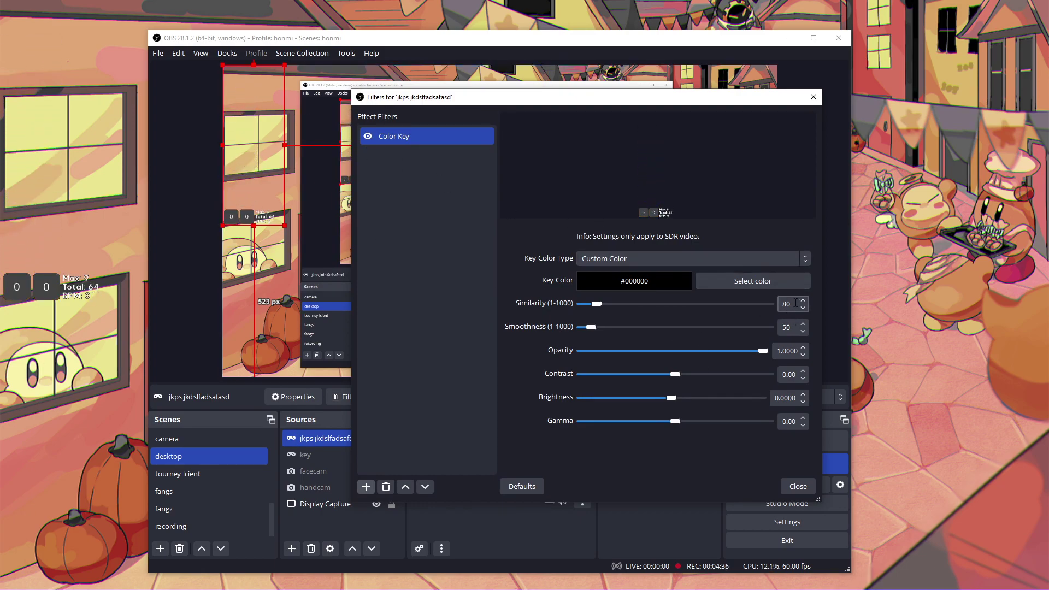
Set the Color Key similarity to 424 and smoothness to 91, and close the filters window.
{"action": "left_click_drag", "start_coordinate": [790, 303], "coordinate": [756, 301]}
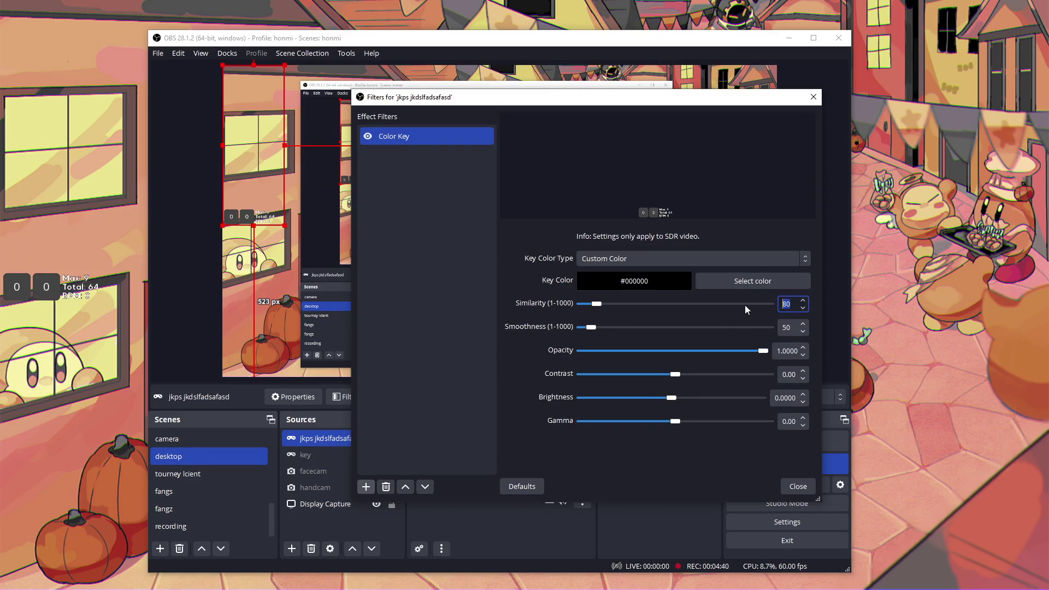
{"action": "type", "text": "424"}
{"action": "left_click_drag", "start_coordinate": [794, 328], "coordinate": [737, 328]}
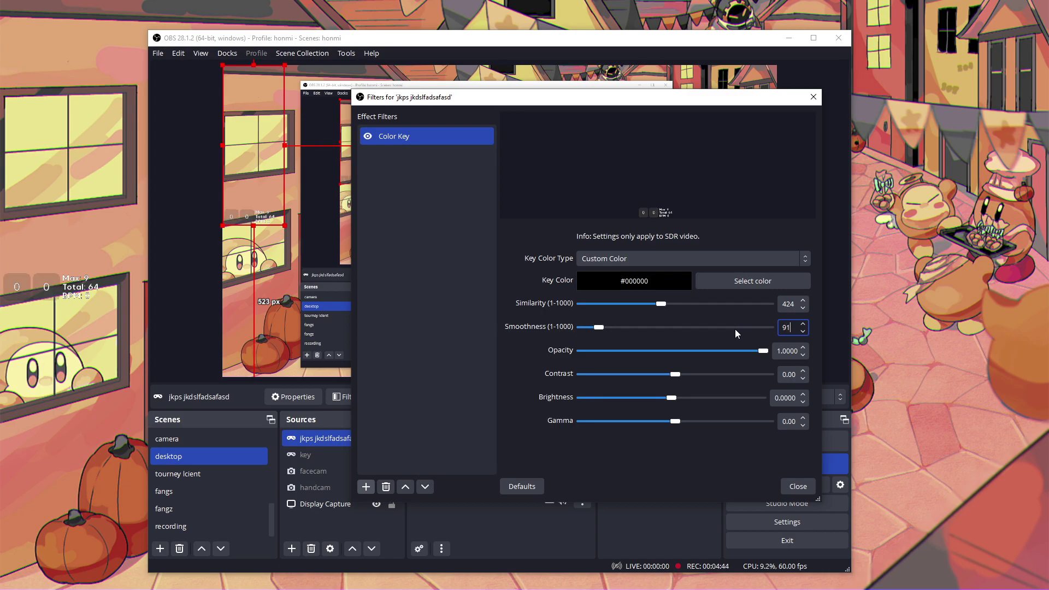
{"action": "key", "text": "Escape"}
Move OBS off the recorded screen and tap the Z and X keys to check the transparent overlay against the wallpaper.
{"action": "left_click_drag", "start_coordinate": [313, 44], "coordinate": [0, 44]}
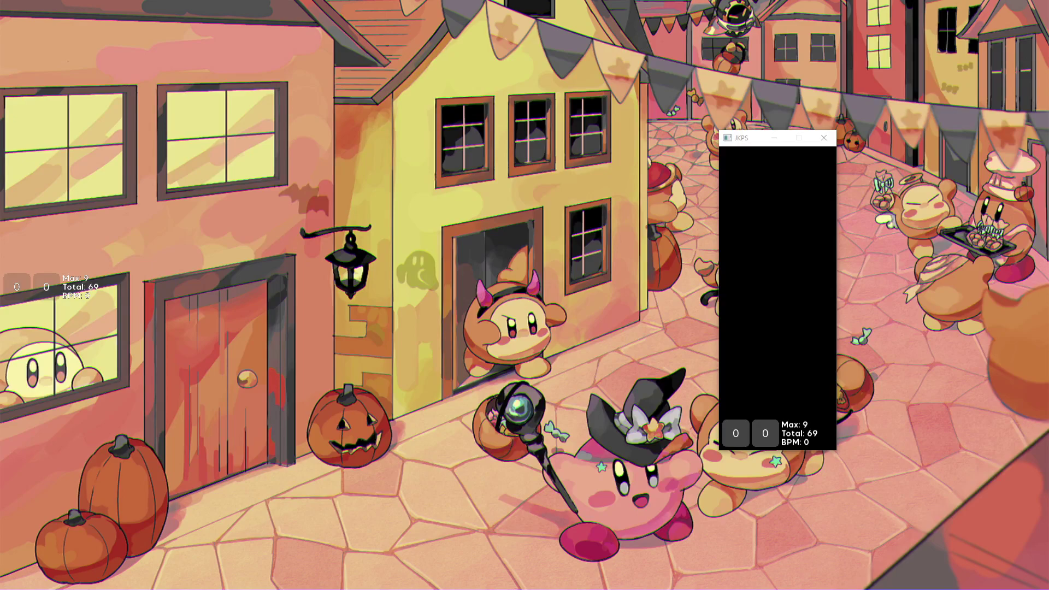
{"action": "key", "text": "x"}
{"action": "key", "text": "z"}
{"action": "key", "text": "x"}
{"action": "key", "text": "z"}
{"action": "key", "text": "x"}
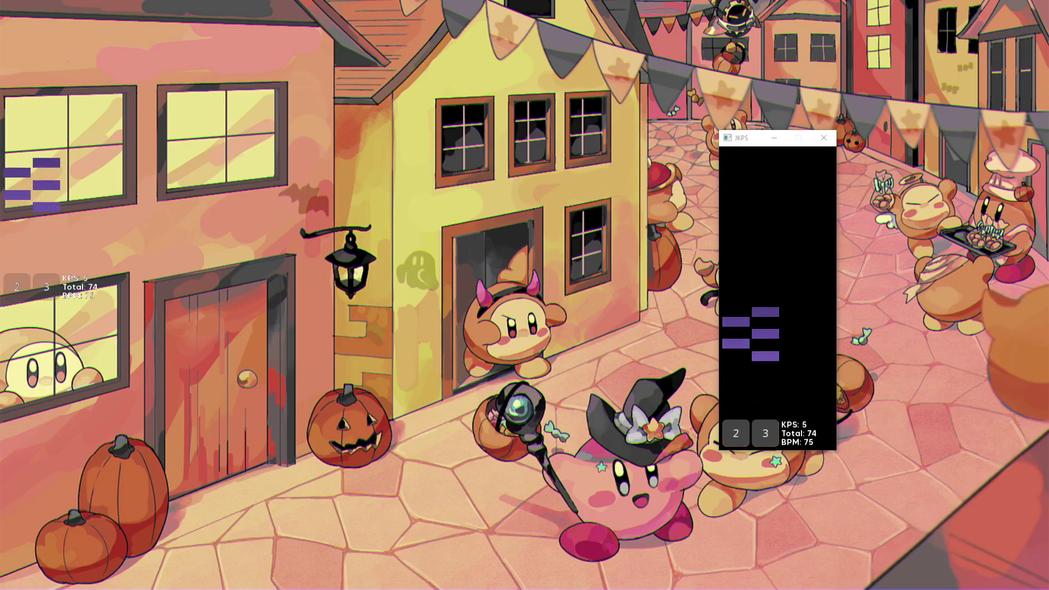
Bring up the jkps folder window behind the overlay and tap the Z and X keys to check it on a dark background.
{"action": "key", "text": "alt+Tab"}
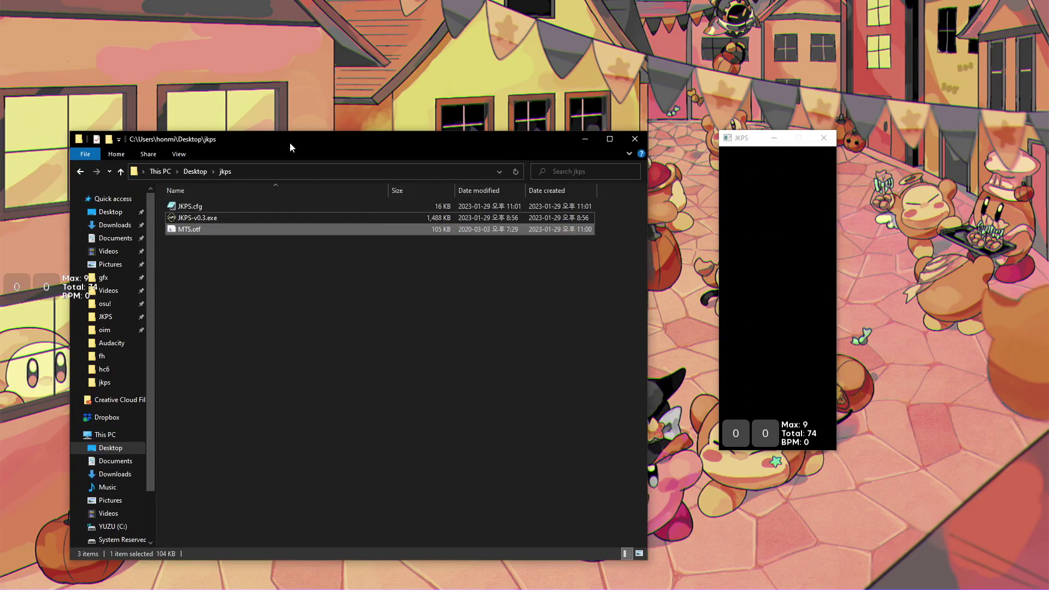
{"action": "left_click_drag", "start_coordinate": [290, 142], "coordinate": [278, 119]}
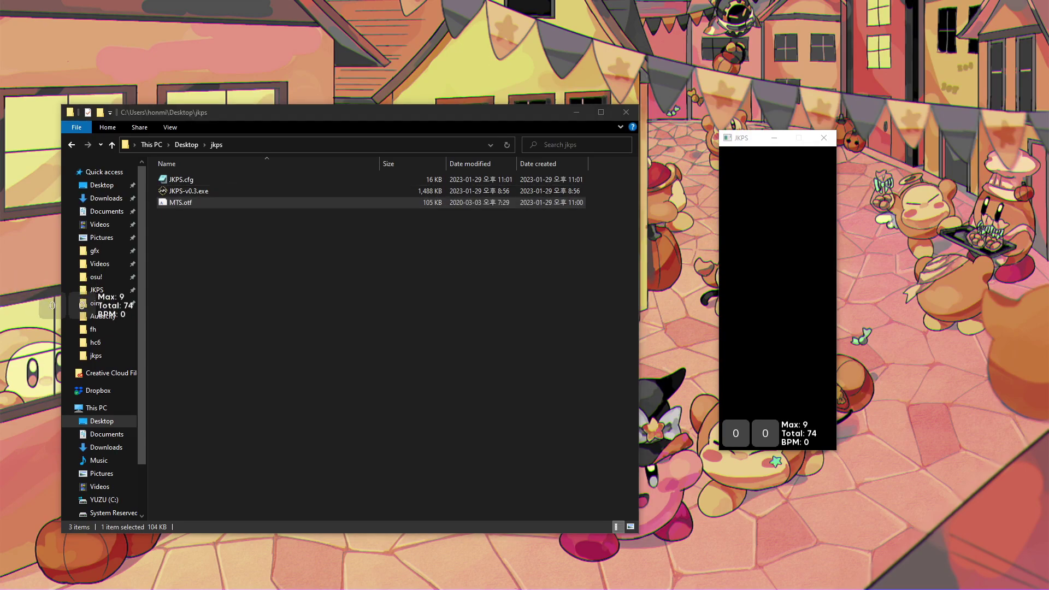
{"action": "key", "text": "x"}
{"action": "key", "text": "z"}
{"action": "key", "text": "x"}
{"action": "key", "text": "z"}
{"action": "key", "text": "x"}
{"action": "key", "text": "z"}
{"action": "key", "text": "x"}
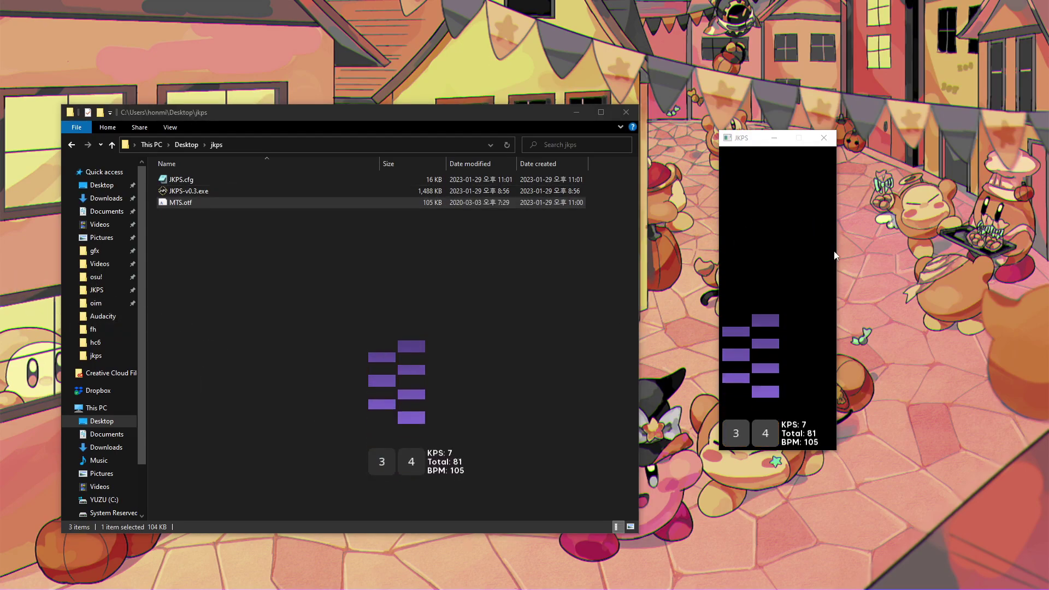
Repeat the Z and X key test to compare the captured overlay with the actual JKPS window.
{"action": "left_click", "coordinate": [774, 137]}
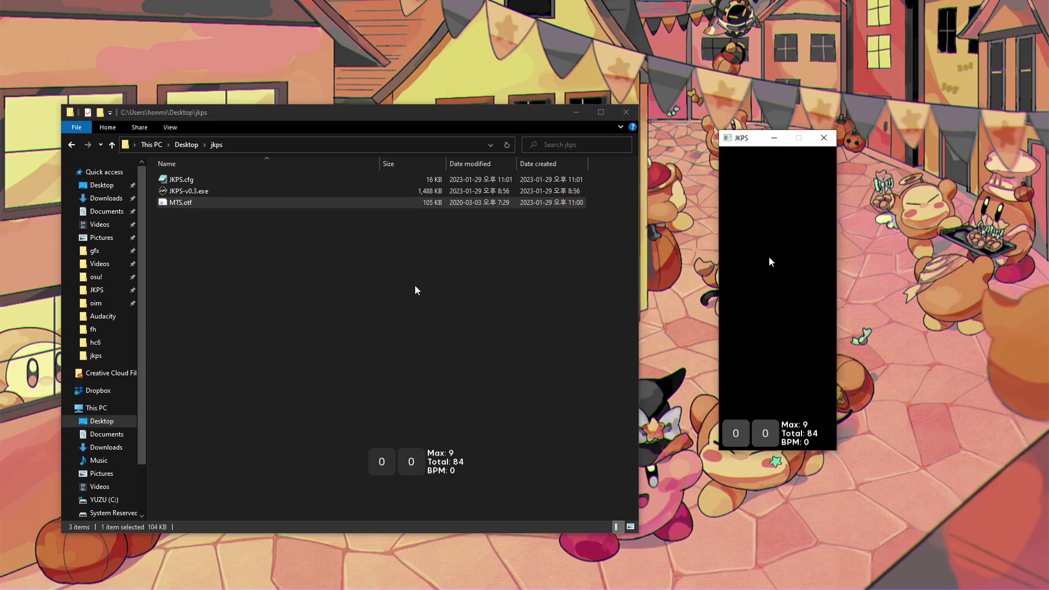
{"action": "key", "text": "x"}
{"action": "key", "text": "z"}
{"action": "key", "text": "x"}
{"action": "key", "text": "z"}
{"action": "key", "text": "x"}
{"action": "key", "text": "z"}
{"action": "key", "text": "x"}
{"action": "left_click", "coordinate": [774, 137]}
{"action": "left_click", "coordinate": [458, 340]}
Minimize the folder window, move the JKPS window to the middle of the desktop and test the overlay with Z and X.
{"action": "left_click", "coordinate": [578, 113]}
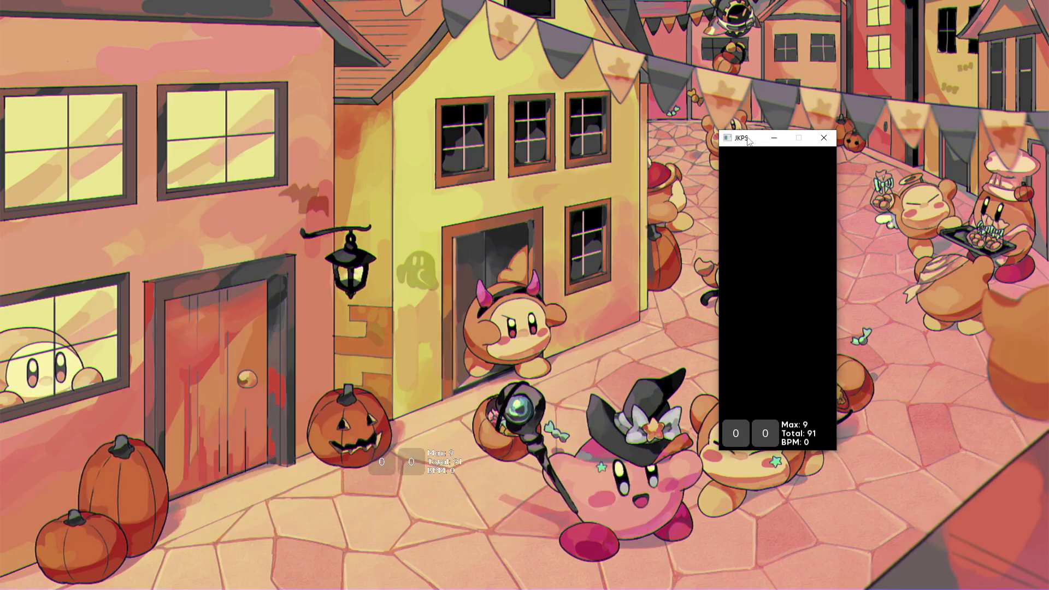
{"action": "left_click_drag", "start_coordinate": [759, 138], "coordinate": [497, 115]}
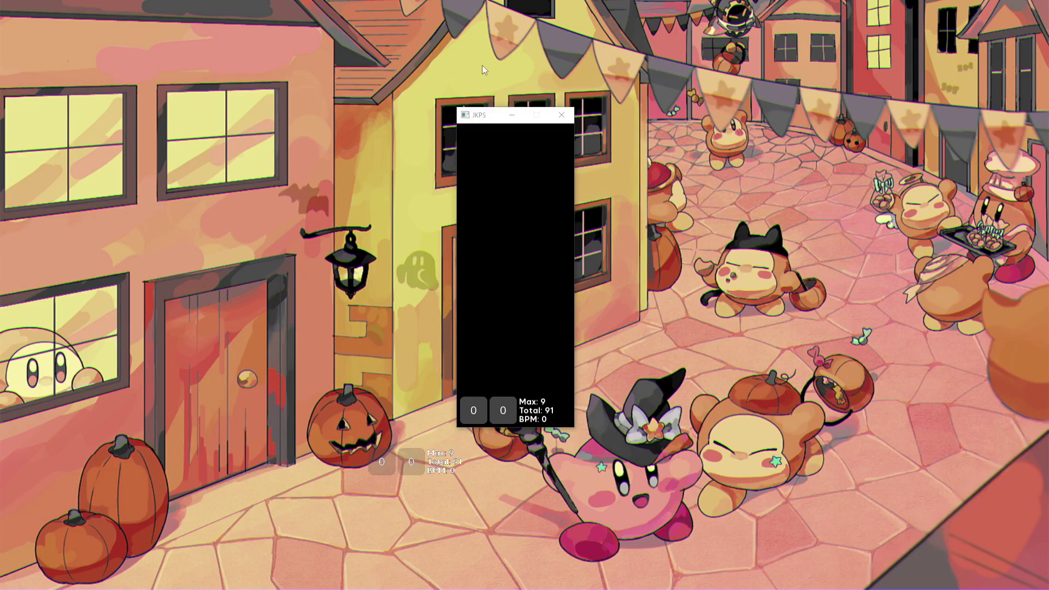
{"action": "left_click_drag", "start_coordinate": [495, 115], "coordinate": [516, 122]}
{"action": "key", "text": "x"}
{"action": "key", "text": "z"}
{"action": "key", "text": "x"}
{"action": "key", "text": "z"}
{"action": "key", "text": "x"}
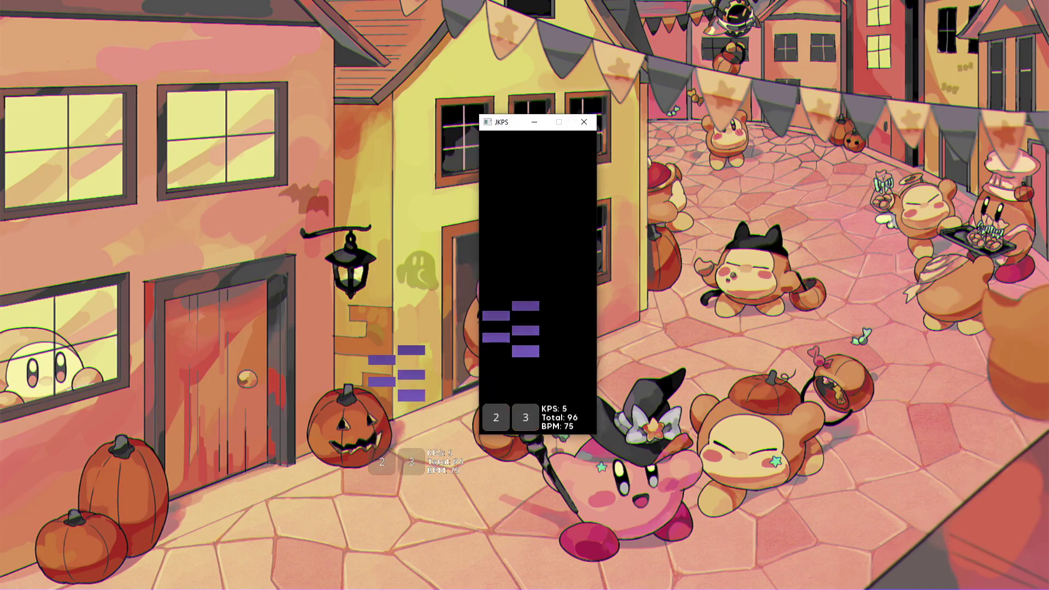
Put the jkps folder window in front of the JKPS window and test that the overlay still reacts to Z and X.
{"action": "key", "text": "alt+Tab"}
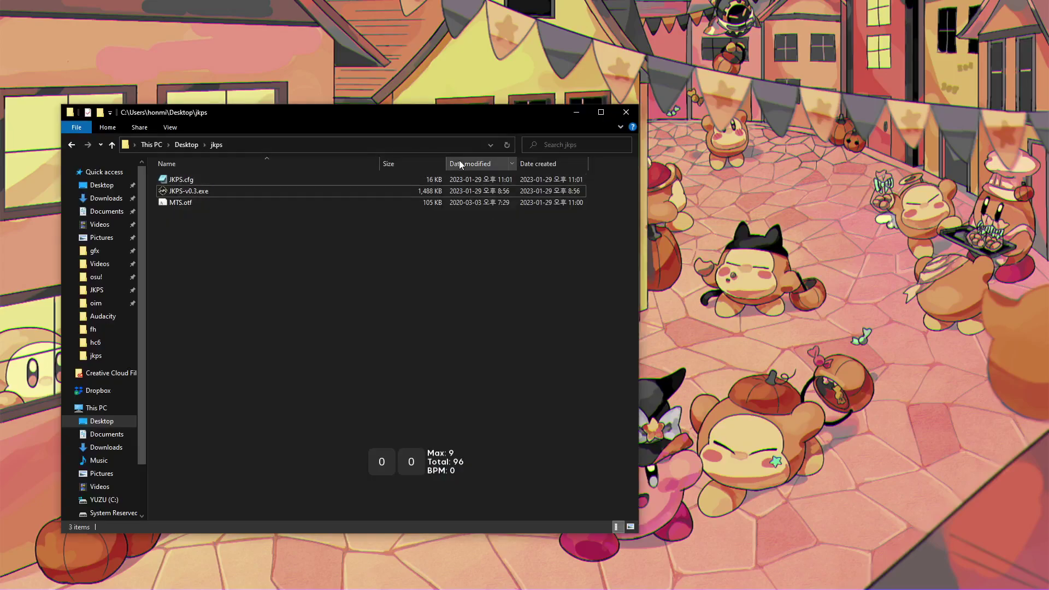
{"action": "left_click_drag", "start_coordinate": [454, 119], "coordinate": [469, 87]}
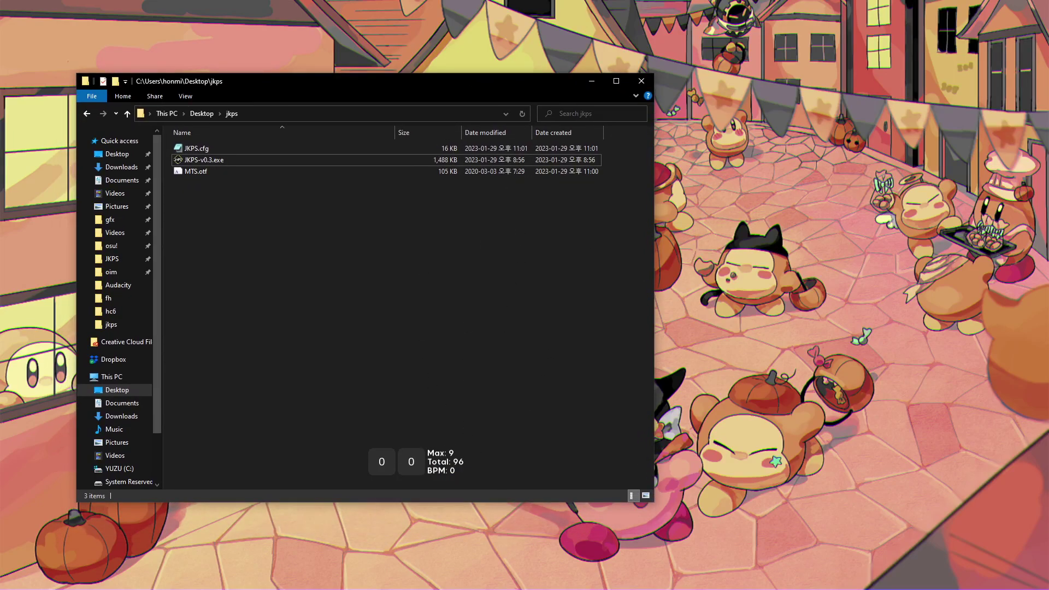
{"action": "key", "text": "x"}
{"action": "key", "text": "z"}
{"action": "key", "text": "x"}
{"action": "key", "text": "z"}
{"action": "key", "text": "x"}
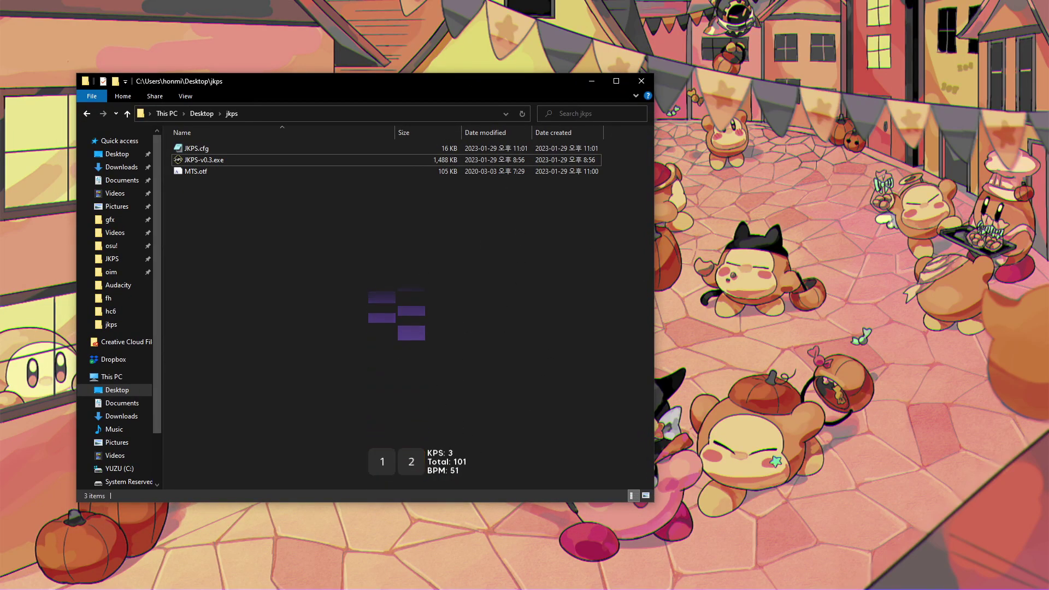
Move the JKPS source to the canvas's left edge, about 108 px above the bottom, and bring OBS back into view.
{"action": "left_click_drag", "start_coordinate": [383, 462], "coordinate": [188, 448]}
{"action": "left_click_drag", "start_coordinate": [1048, 76], "coordinate": [619, 57]}
{"action": "mouse_move", "coordinate": [564, 250]}
{"action": "left_mouse_down"}
{"action": "mouse_move", "coordinate": [543, 227]}
{"action": "mouse_move", "coordinate": [548, 261]}
{"action": "left_mouse_up"}
{"action": "left_click_drag", "start_coordinate": [596, 57], "coordinate": [516, 589]}
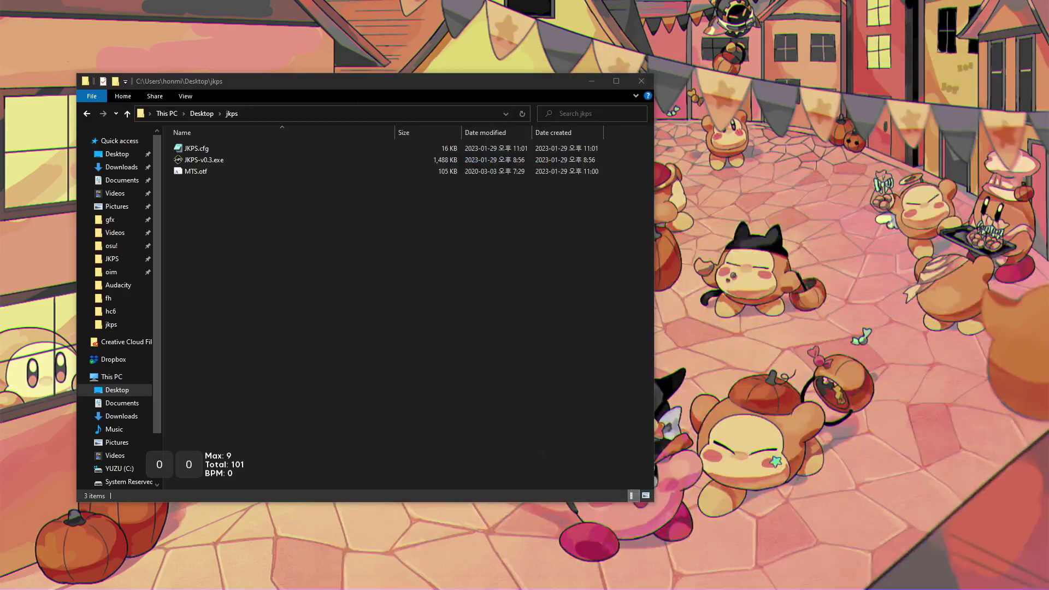
{"action": "left_click_drag", "start_coordinate": [188, 464], "coordinate": [46, 515]}
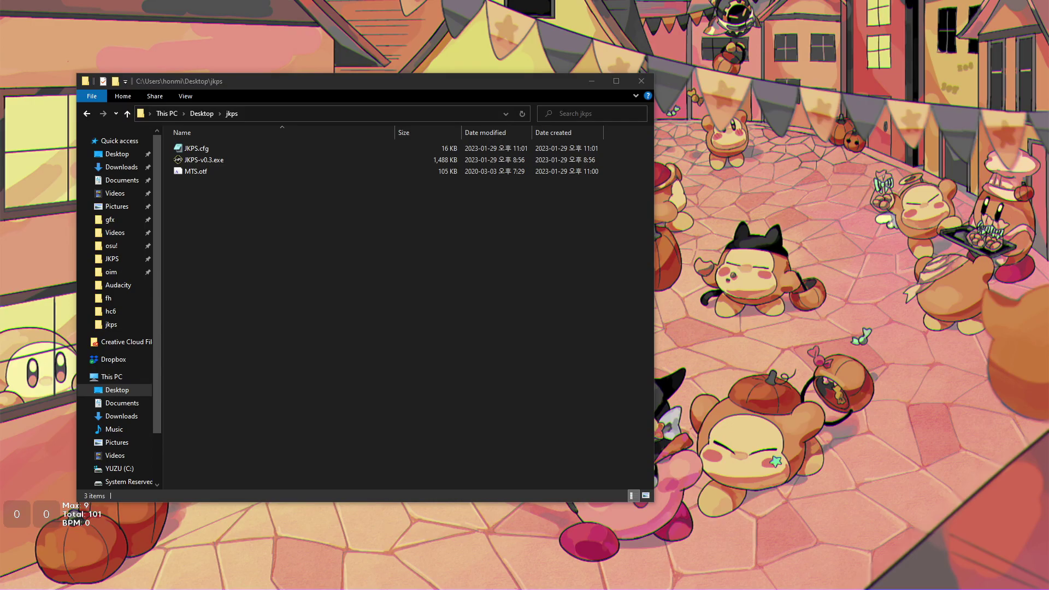
{"action": "left_click_drag", "start_coordinate": [516, 589], "coordinate": [675, 44]}
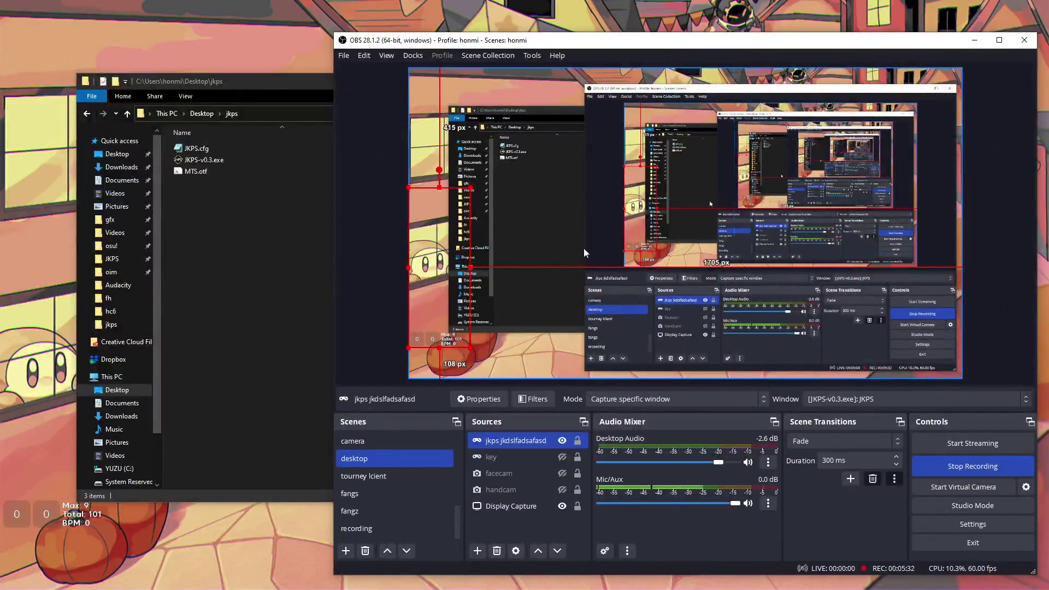